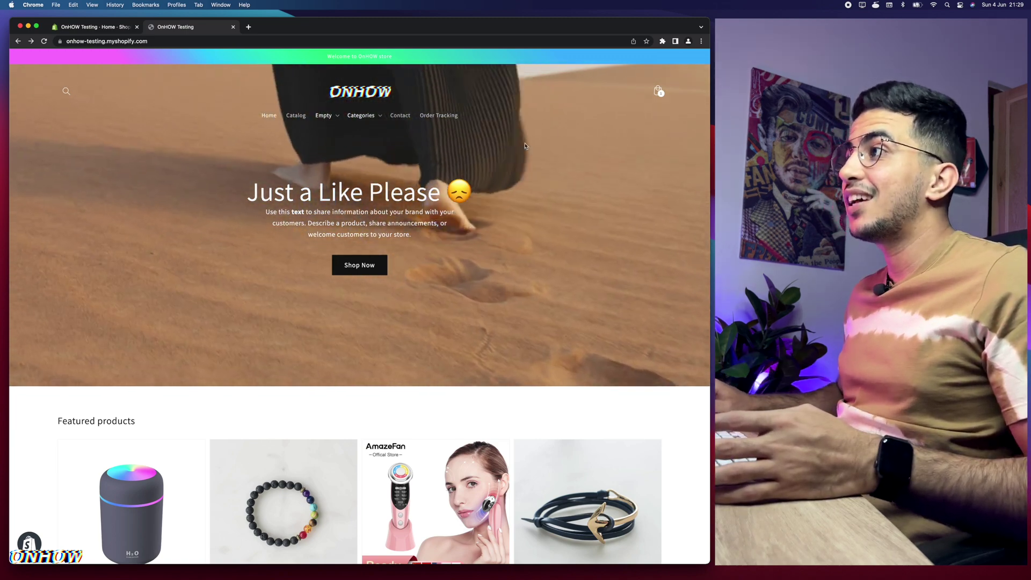
{"action": "left_click", "coordinate": [359, 116]}
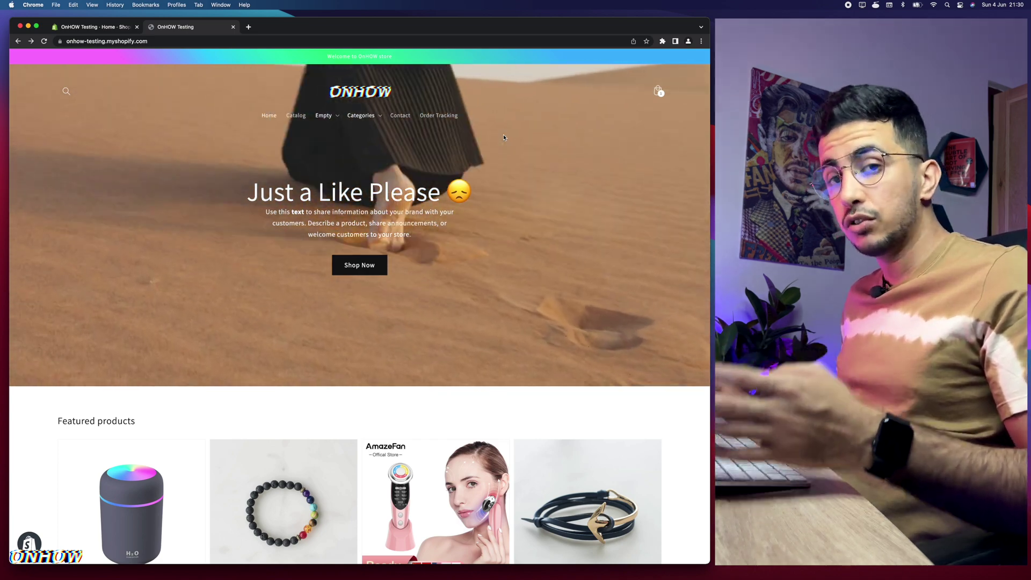
{"action": "left_click", "coordinate": [370, 116]}
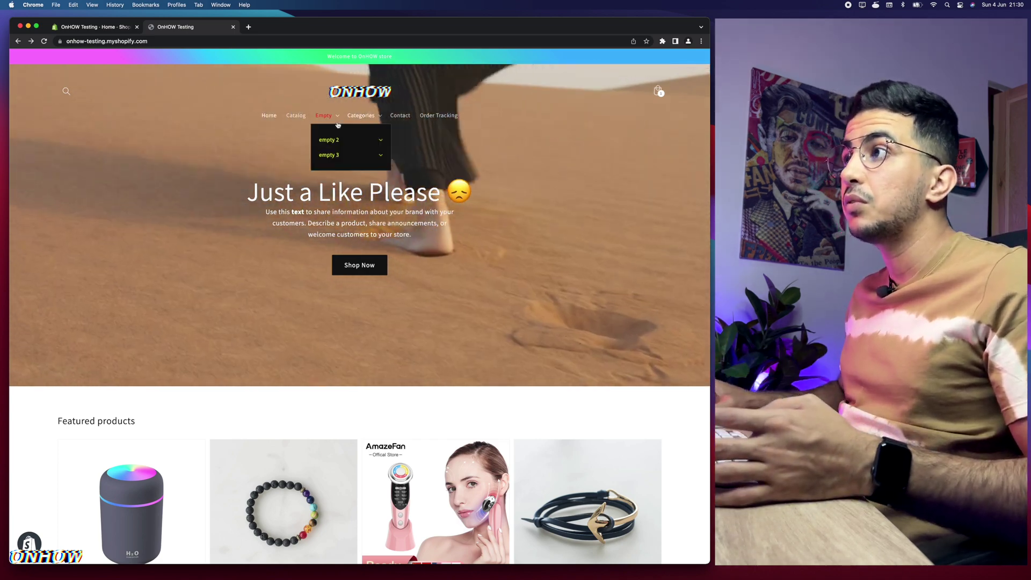
{"action": "scroll", "coordinate": [375, 161], "scroll_direction": "up", "scroll_amount": 5}
{"action": "left_click", "coordinate": [345, 186]}
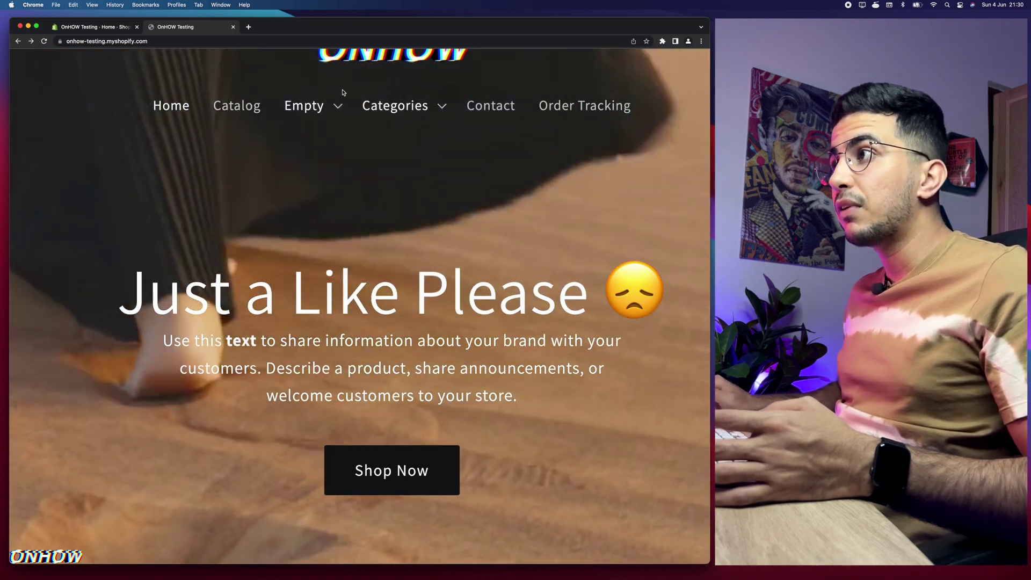
{"action": "scroll", "coordinate": [376, 140], "scroll_direction": "down", "scroll_amount": 5}
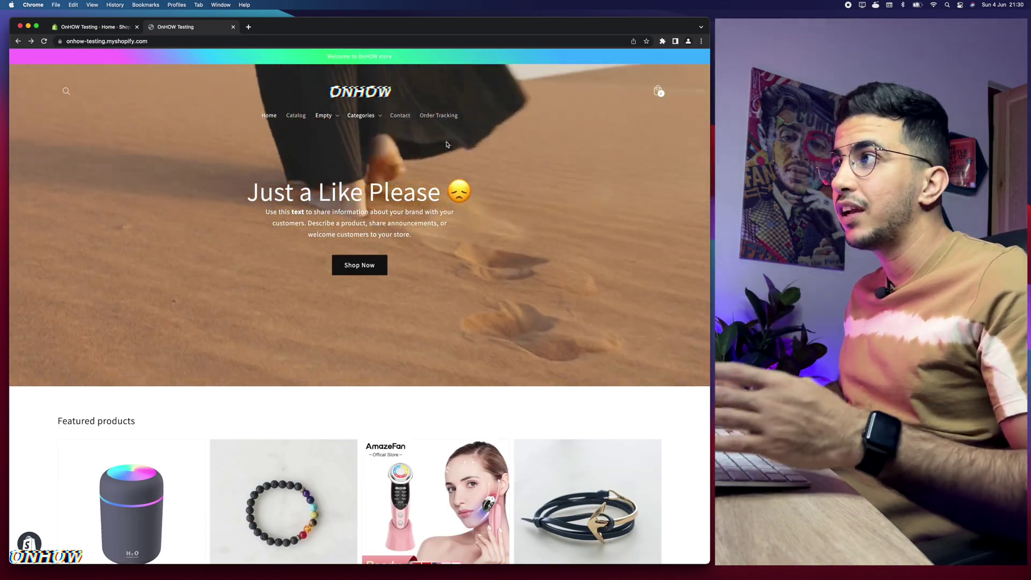
{"action": "scroll", "coordinate": [428, 124], "scroll_direction": "up", "scroll_amount": 5}
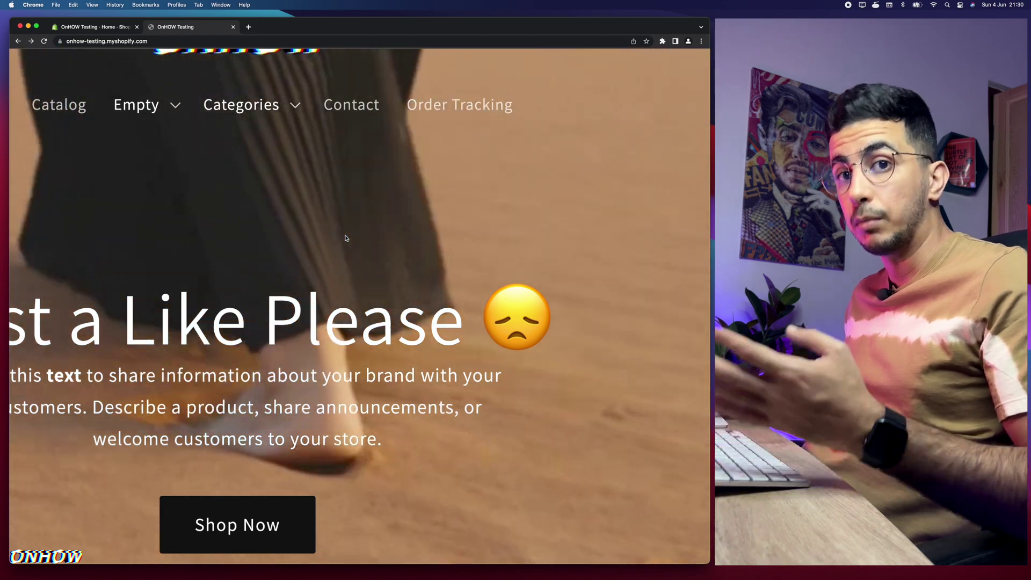
{"action": "scroll", "coordinate": [346, 238], "scroll_direction": "down", "scroll_amount": 5}
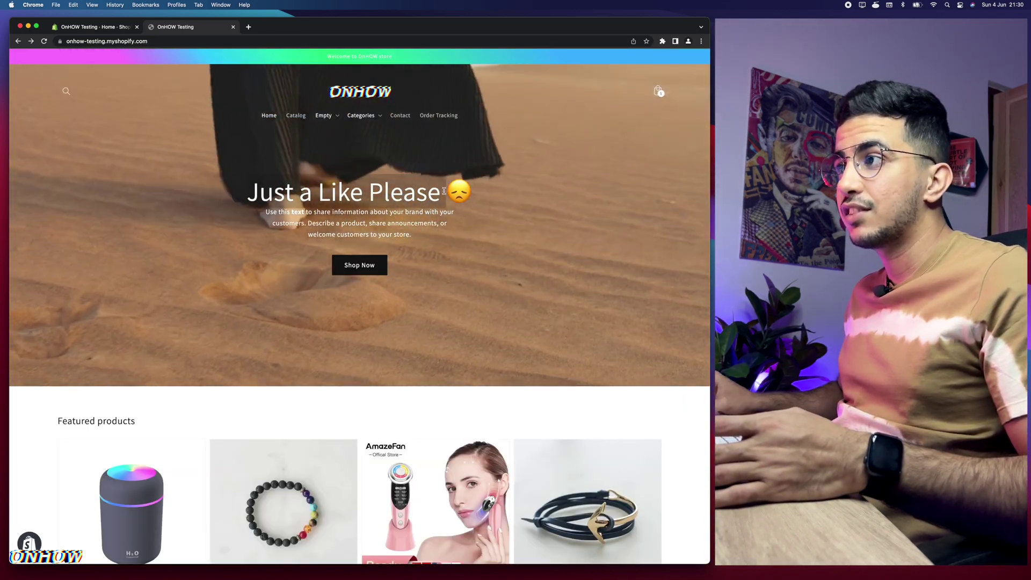
{"action": "scroll", "coordinate": [444, 191], "scroll_direction": "up", "scroll_amount": 5}
{"action": "scroll", "coordinate": [307, 206], "scroll_direction": "left", "scroll_amount": 3}
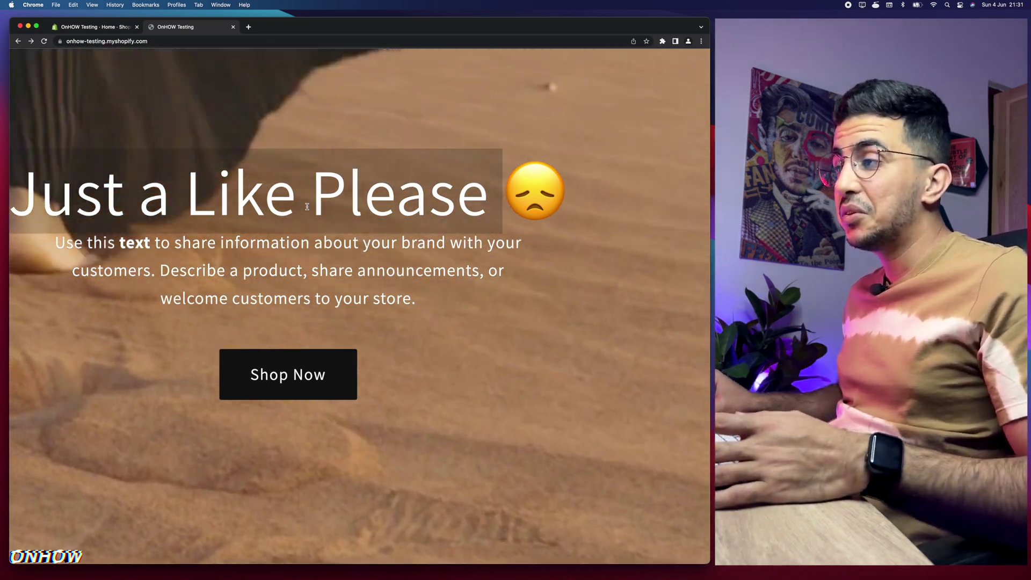
{"action": "key", "text": "super+0"}
{"action": "scroll", "coordinate": [307, 209], "scroll_direction": "down", "scroll_amount": 6}
{"action": "scroll", "coordinate": [307, 209], "scroll_direction": "down", "scroll_amount": 1}
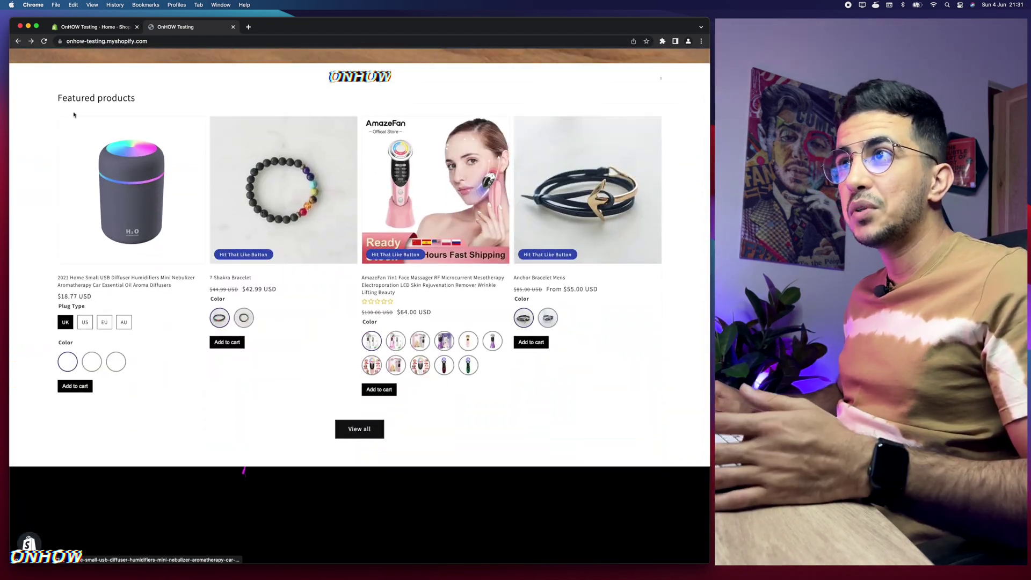
{"action": "scroll", "coordinate": [211, 330], "scroll_direction": "up", "scroll_amount": 5}
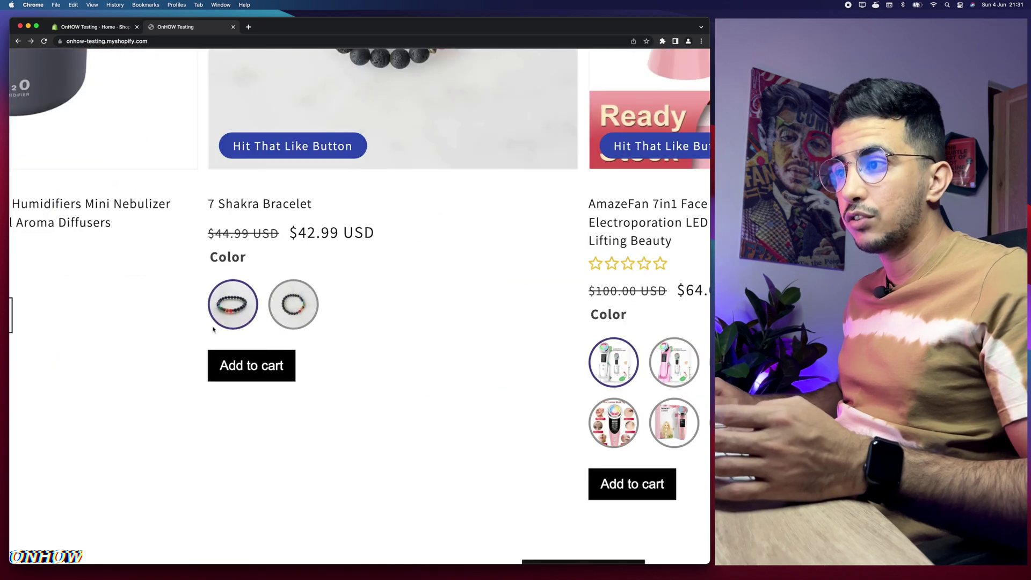
{"action": "scroll", "coordinate": [251, 363], "scroll_direction": "down", "scroll_amount": 5}
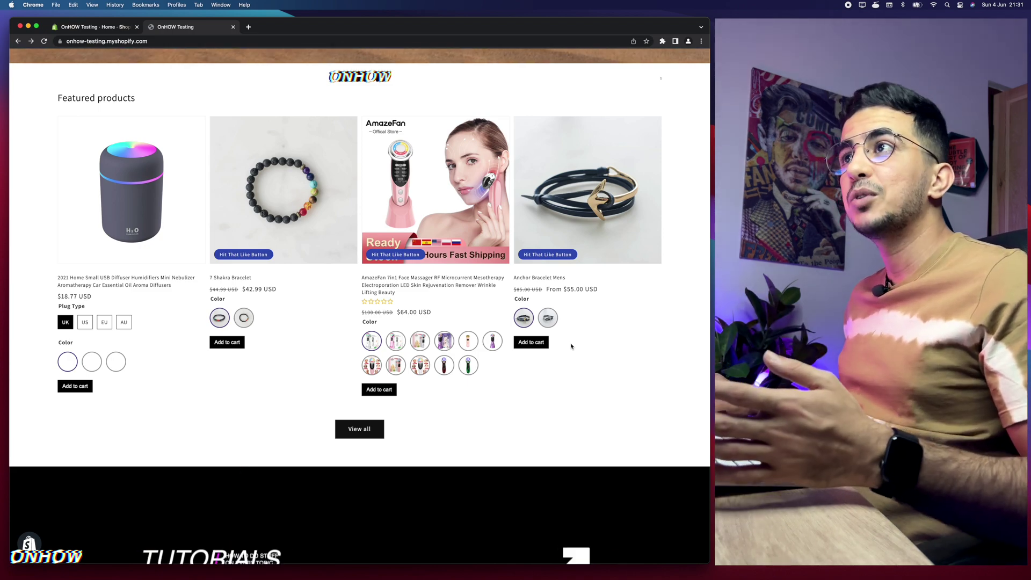
{"action": "scroll", "coordinate": [571, 346], "scroll_direction": "up", "scroll_amount": 8}
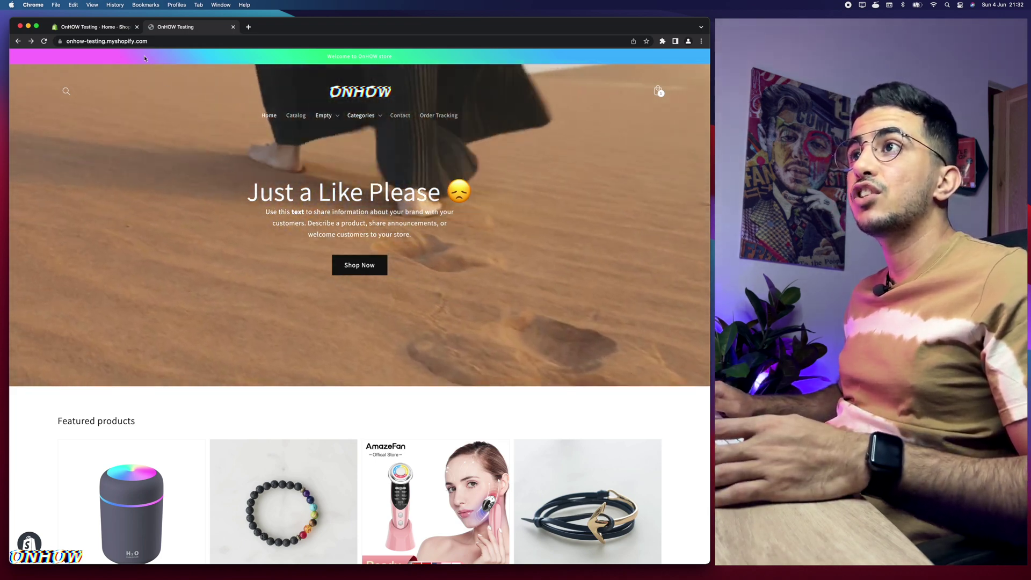
Open a preview of the Sense theme from Online Store › Themes
{"action": "left_click", "coordinate": [92, 26]}
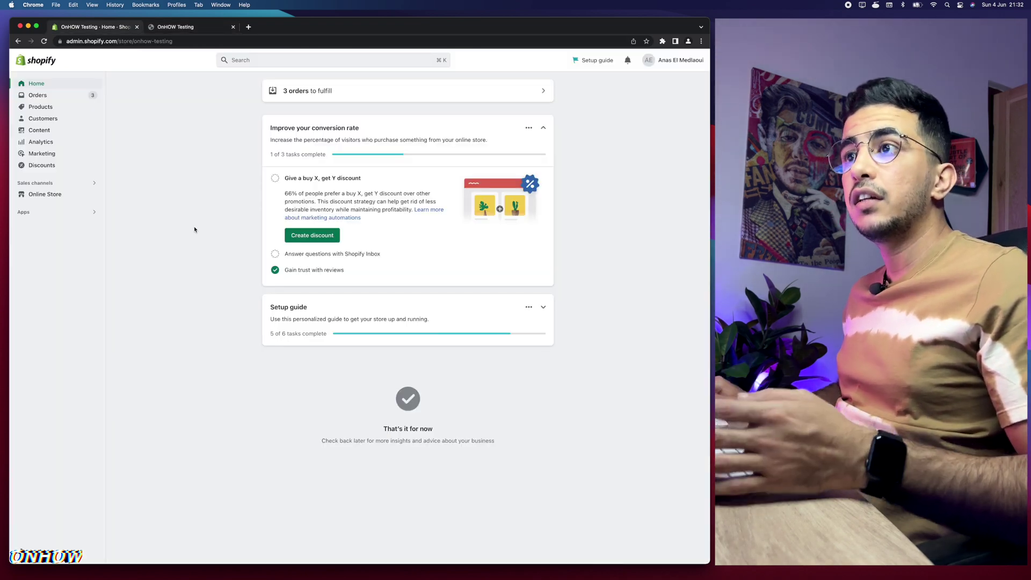
{"action": "left_click", "coordinate": [47, 194]}
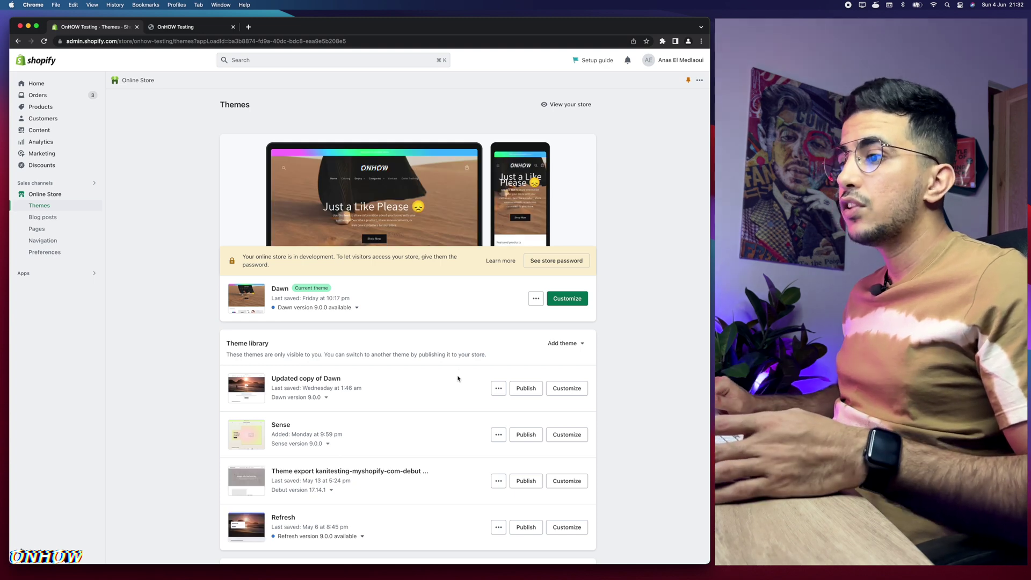
{"action": "scroll", "coordinate": [446, 421], "scroll_direction": "down", "scroll_amount": 3}
{"action": "left_click", "coordinate": [499, 333]}
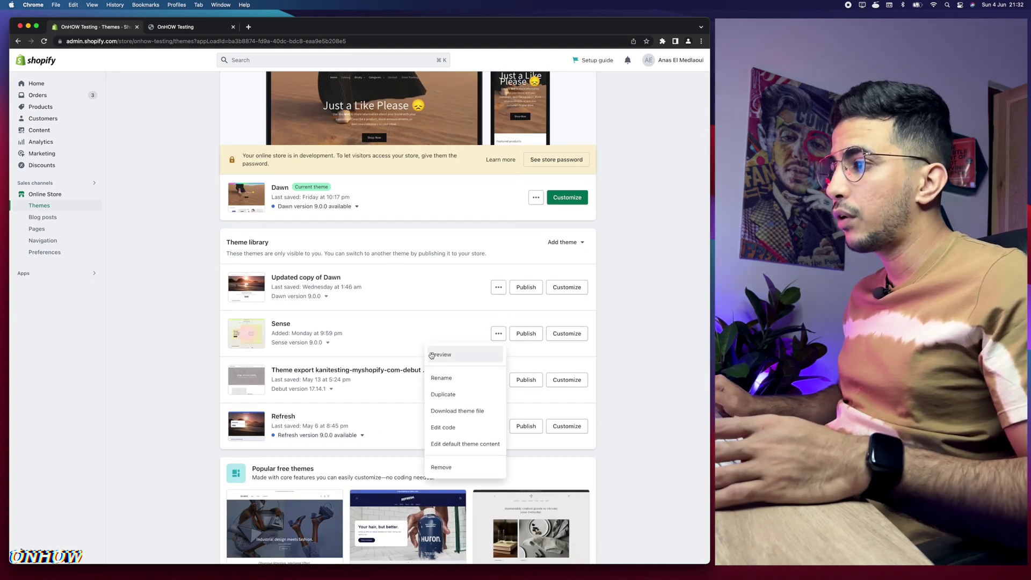
{"action": "left_click", "coordinate": [438, 355]}
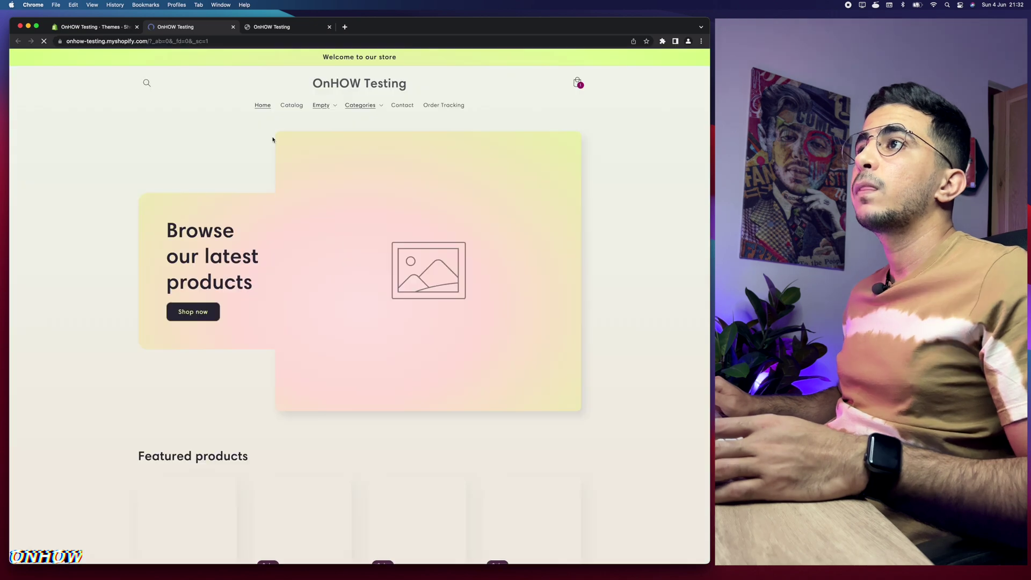
{"action": "scroll", "coordinate": [191, 312], "scroll_direction": "down", "scroll_amount": 5}
{"action": "scroll", "coordinate": [190, 312], "scroll_direction": "up", "scroll_amount": 1}
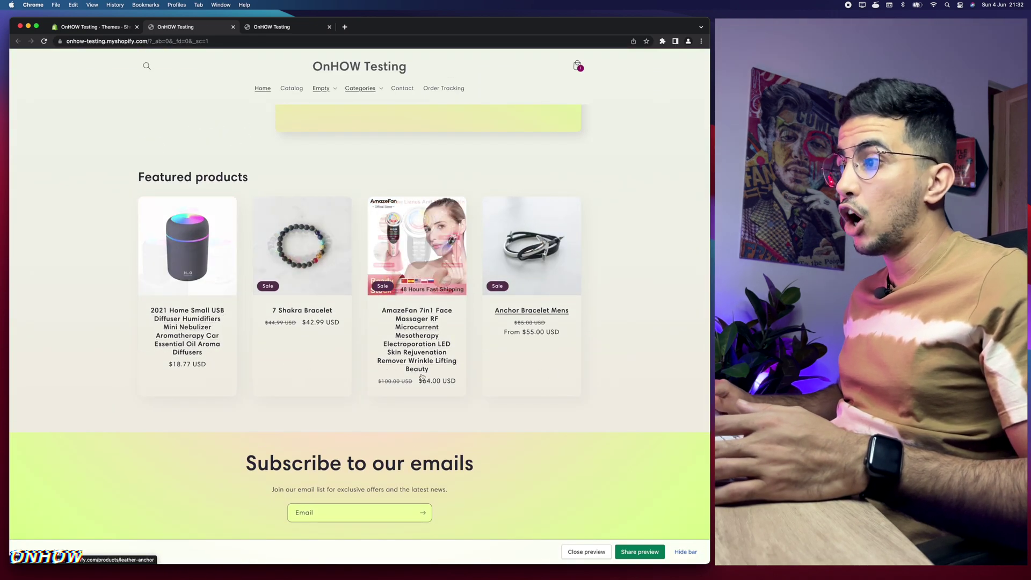
Back on the Themes page, open a preview of the Debut theme export
{"action": "left_click", "coordinate": [56, 27]}
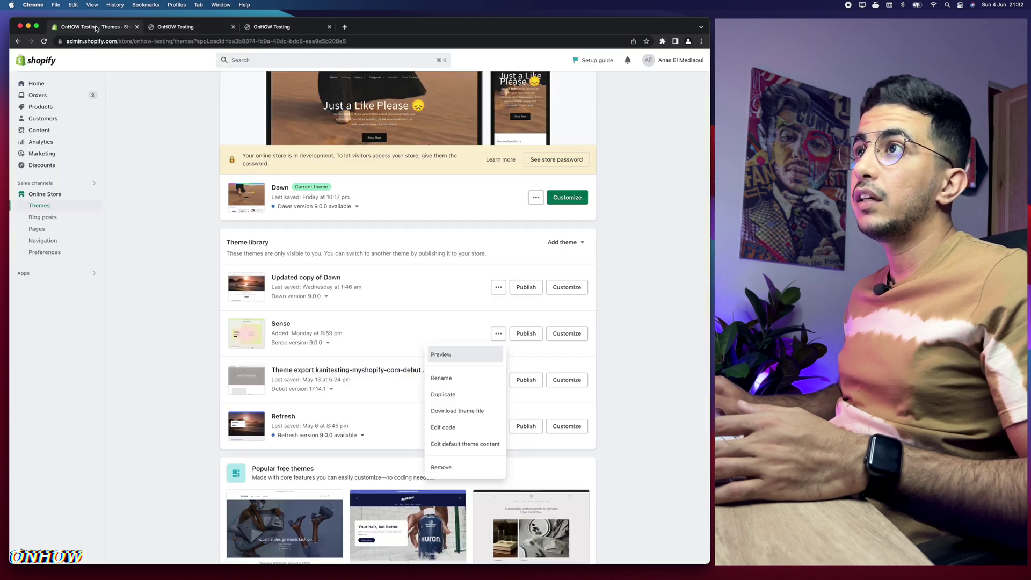
{"action": "left_click", "coordinate": [194, 388]}
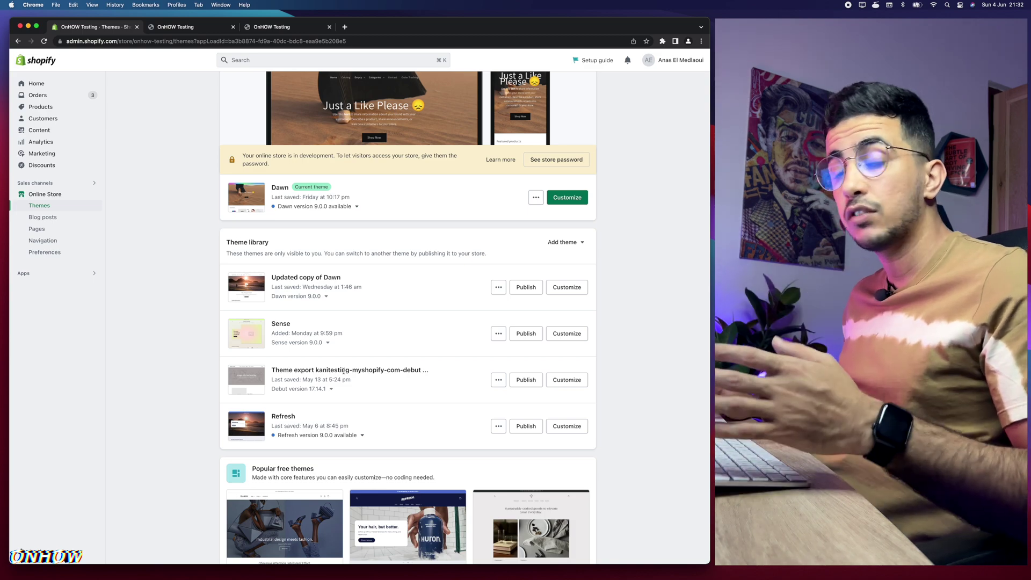
{"action": "left_click", "coordinate": [498, 379]}
{"action": "left_click", "coordinate": [440, 407]}
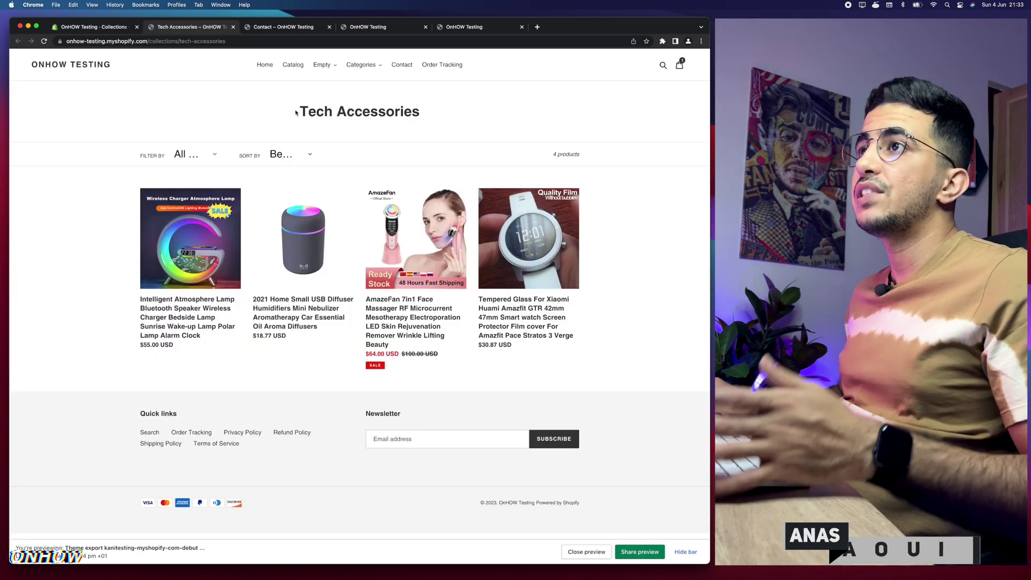
Compare the Debut export's Tech Accessories collection with the Sense preview and Contact pages
{"action": "left_click_drag", "start_coordinate": [303, 111], "coordinate": [408, 119]}
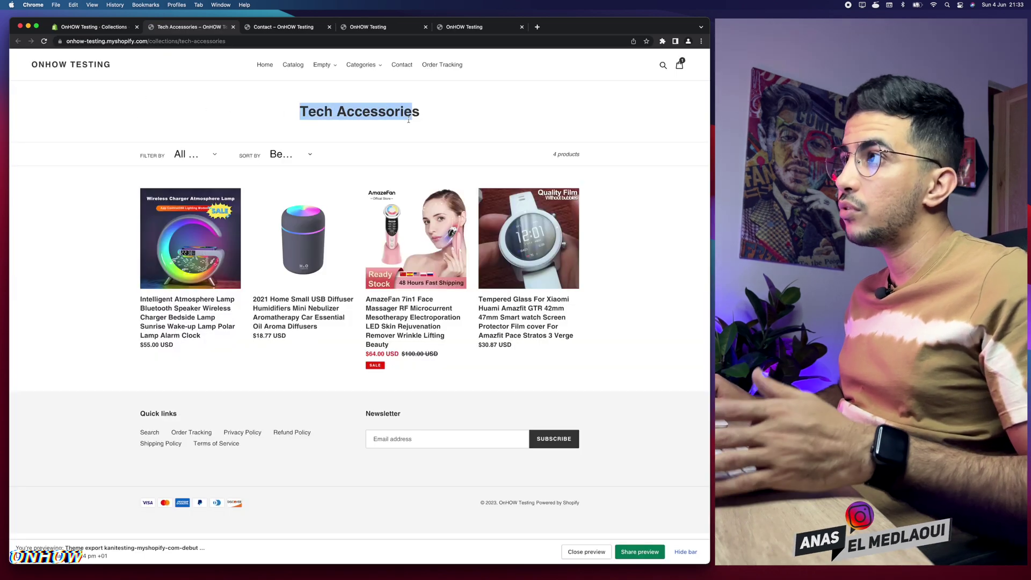
{"action": "left_click", "coordinate": [408, 119]}
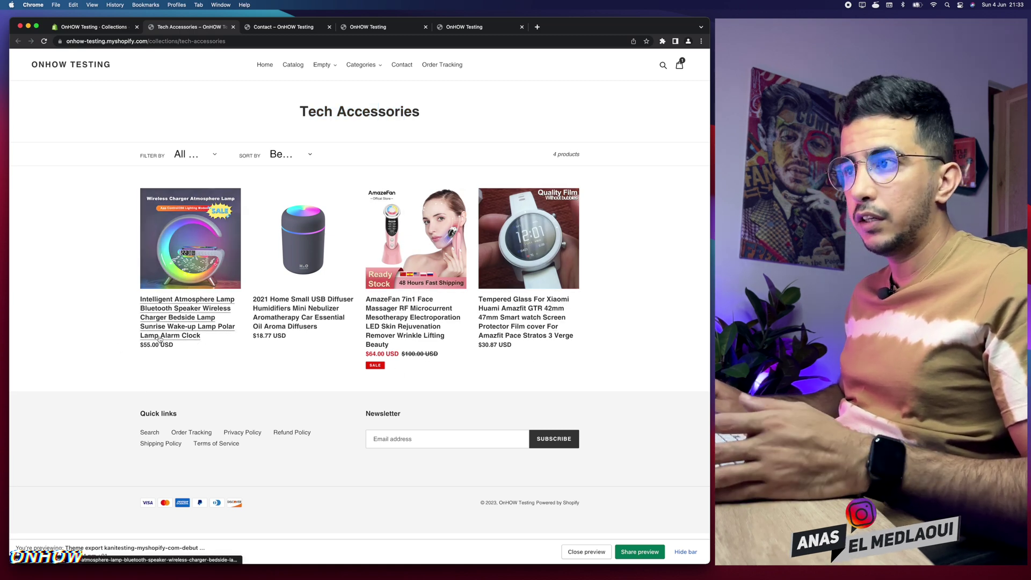
{"action": "left_click", "coordinate": [395, 27]}
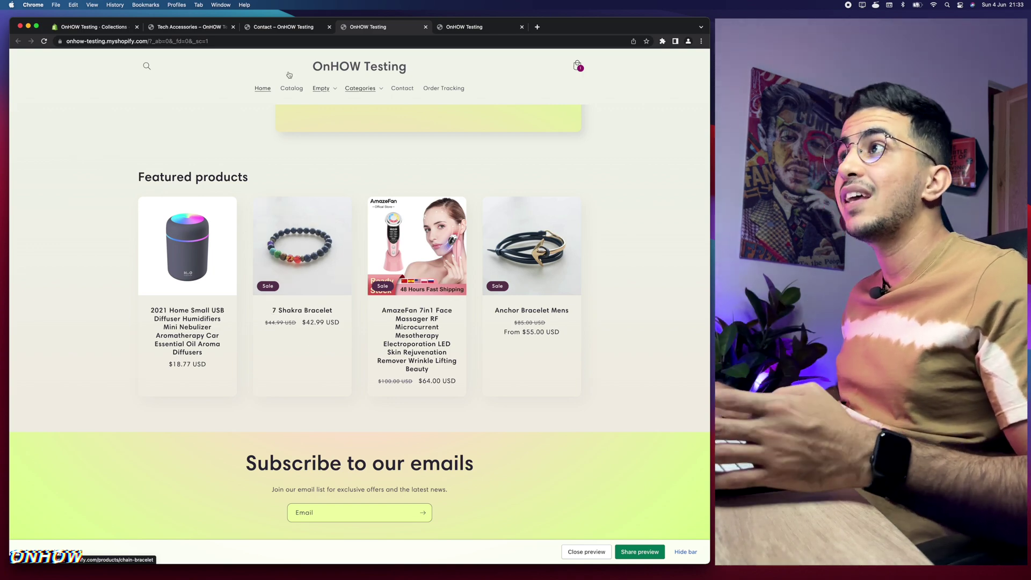
{"action": "left_click", "coordinate": [272, 29]}
{"action": "left_click", "coordinate": [201, 28]}
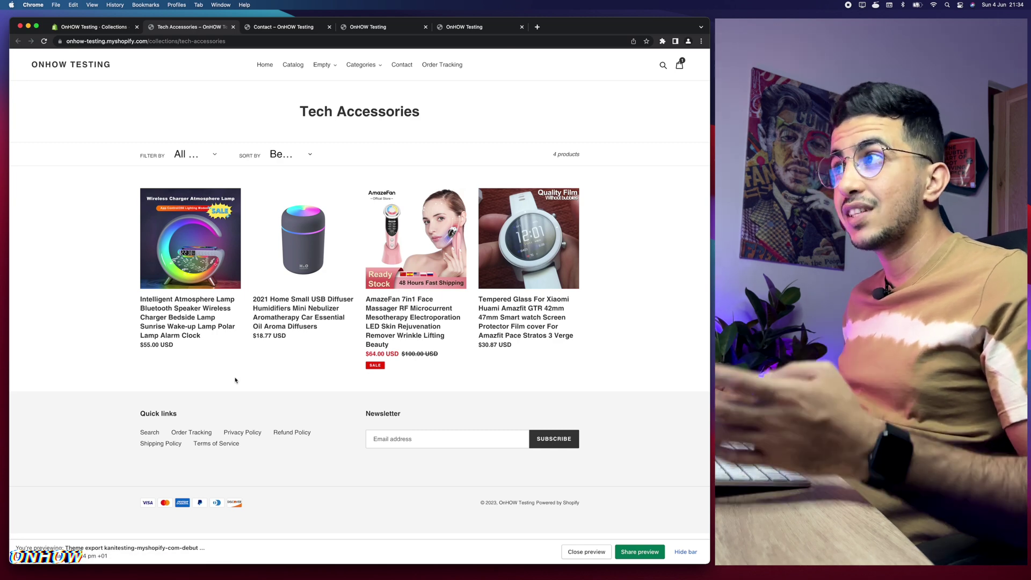
{"action": "left_click", "coordinate": [82, 29]}
{"action": "left_click", "coordinate": [45, 267]}
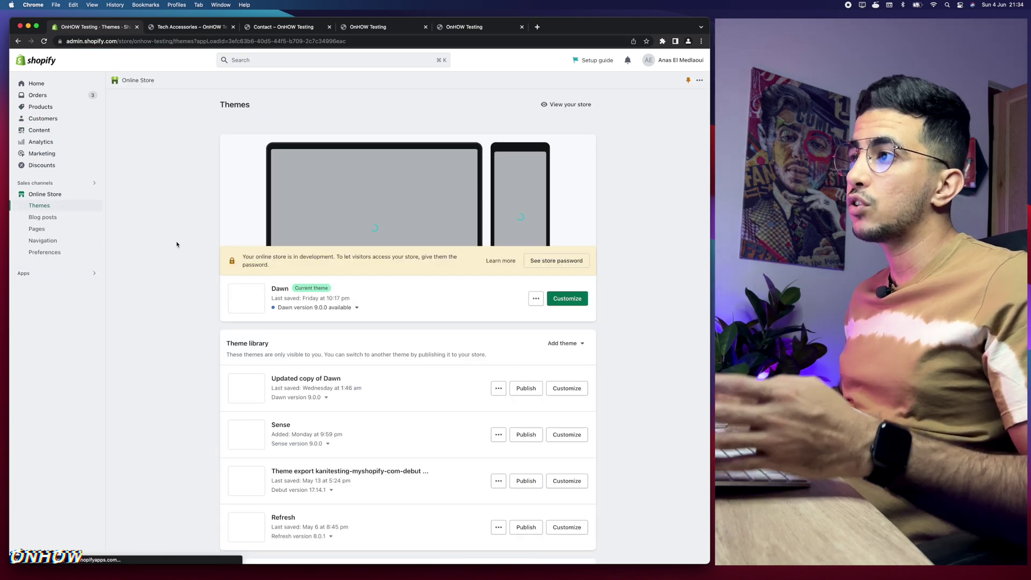
{"action": "scroll", "coordinate": [180, 344], "scroll_direction": "down", "scroll_amount": 5}
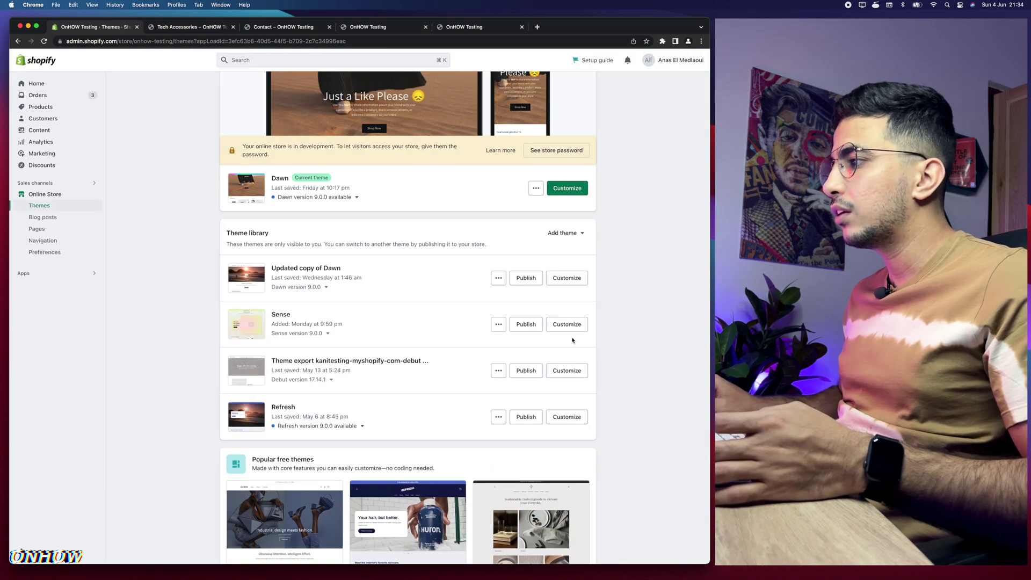
{"action": "left_click", "coordinate": [577, 325]}
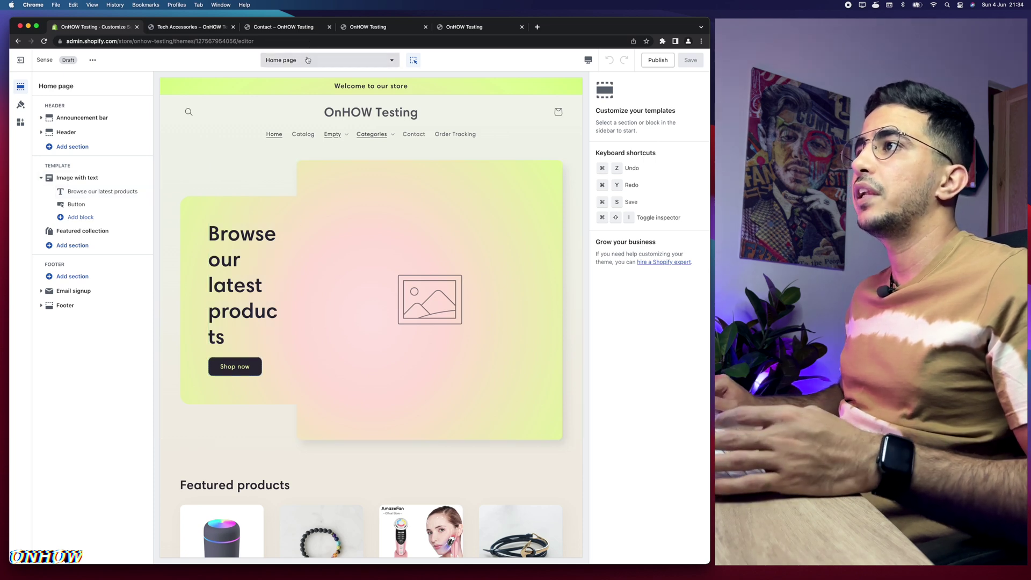
{"action": "left_click", "coordinate": [307, 60]}
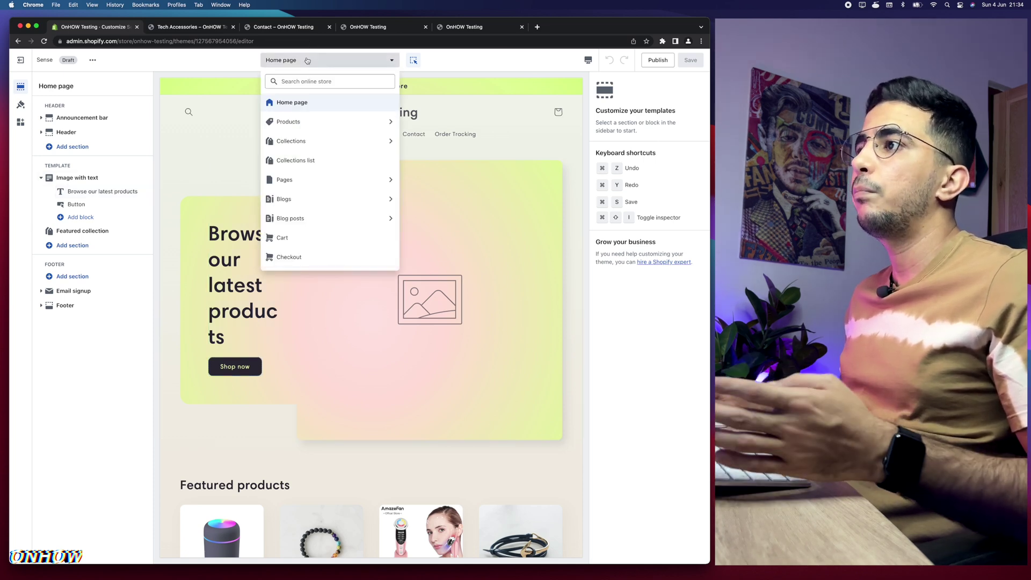
{"action": "left_click", "coordinate": [299, 141]}
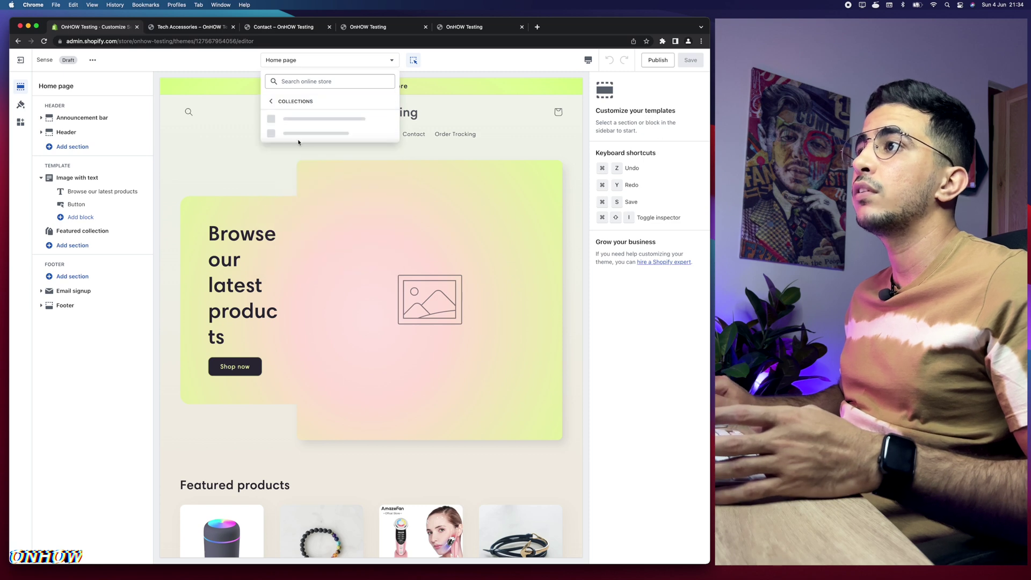
{"action": "left_click", "coordinate": [310, 121]}
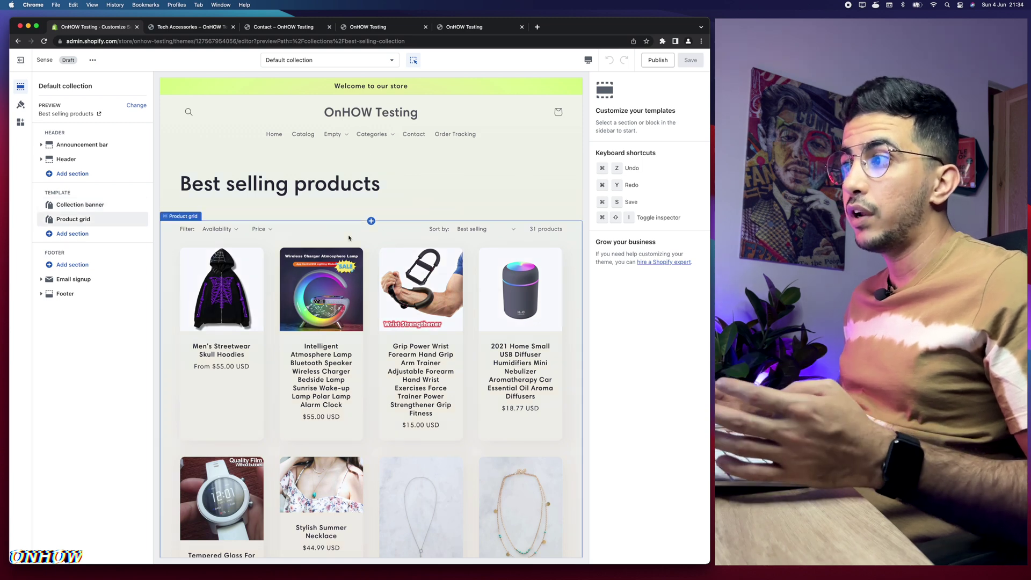
{"action": "scroll", "coordinate": [348, 238], "scroll_direction": "down", "scroll_amount": 2}
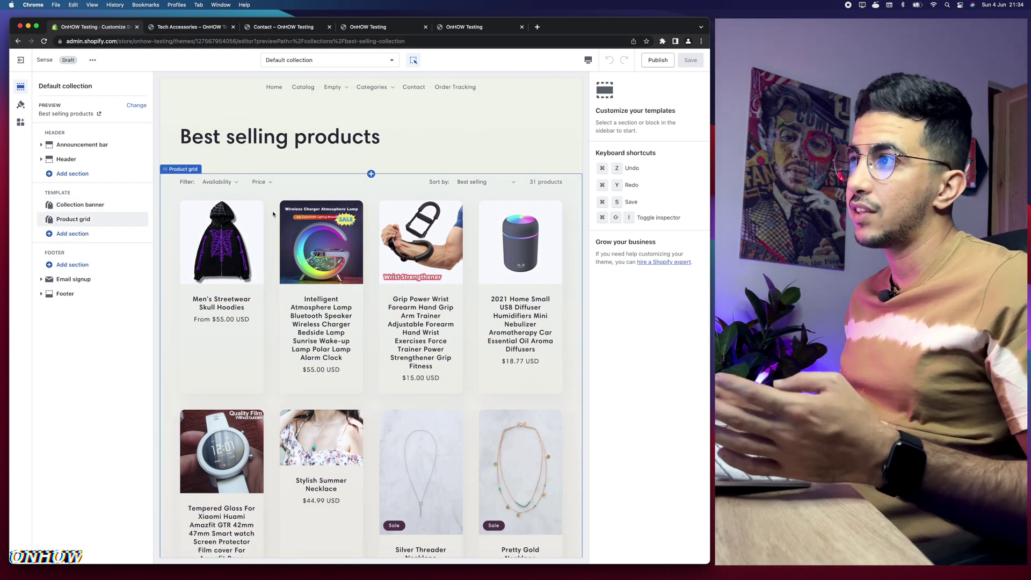
Turn on 'Enable quick add button' in the Product grid settings and save
{"action": "left_click", "coordinate": [318, 190]}
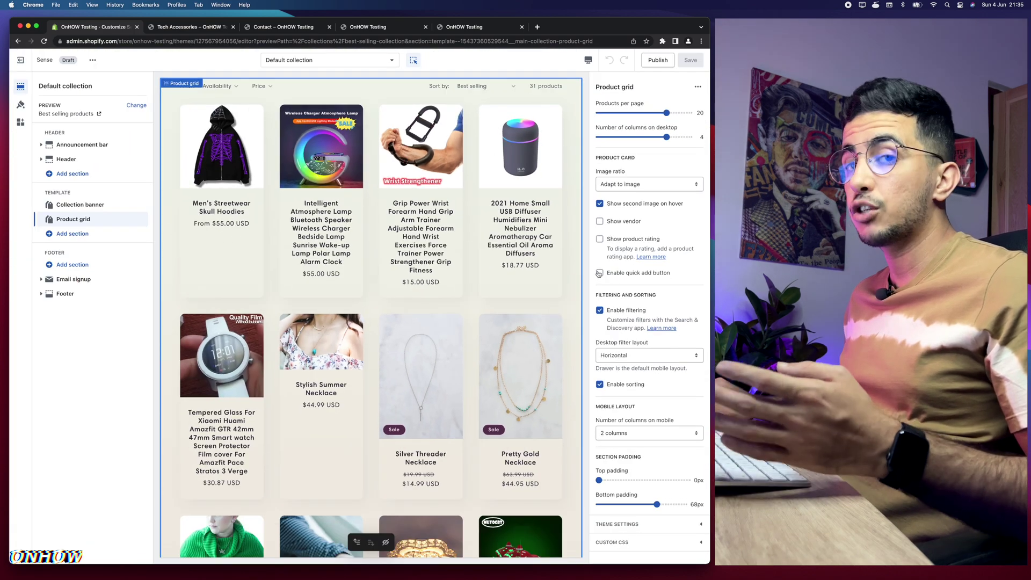
{"action": "left_click", "coordinate": [600, 273]}
{"action": "key", "text": "super+s"}
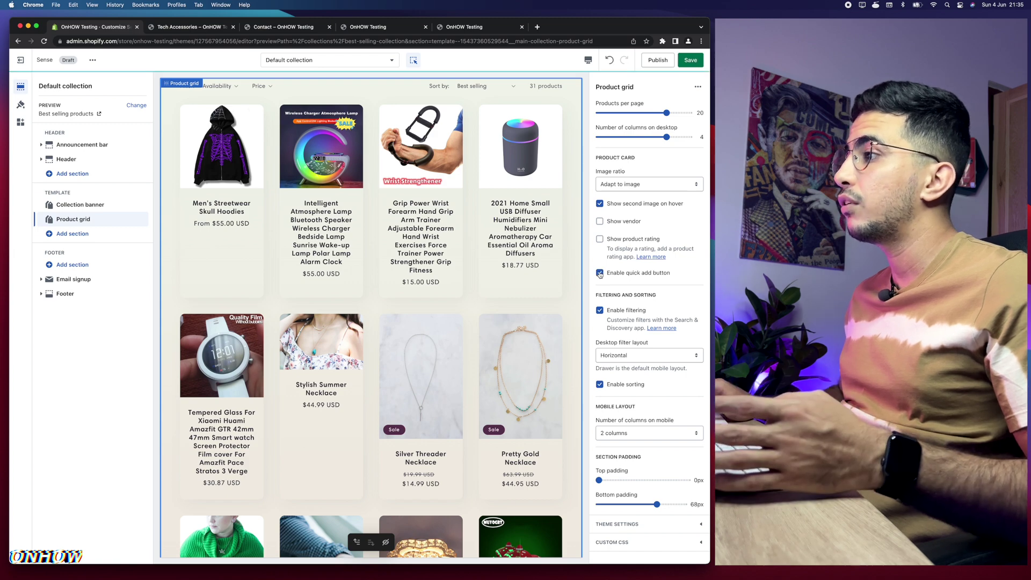
Scroll through the editor preview to review the updated product grid
{"action": "left_click", "coordinate": [472, 42]}
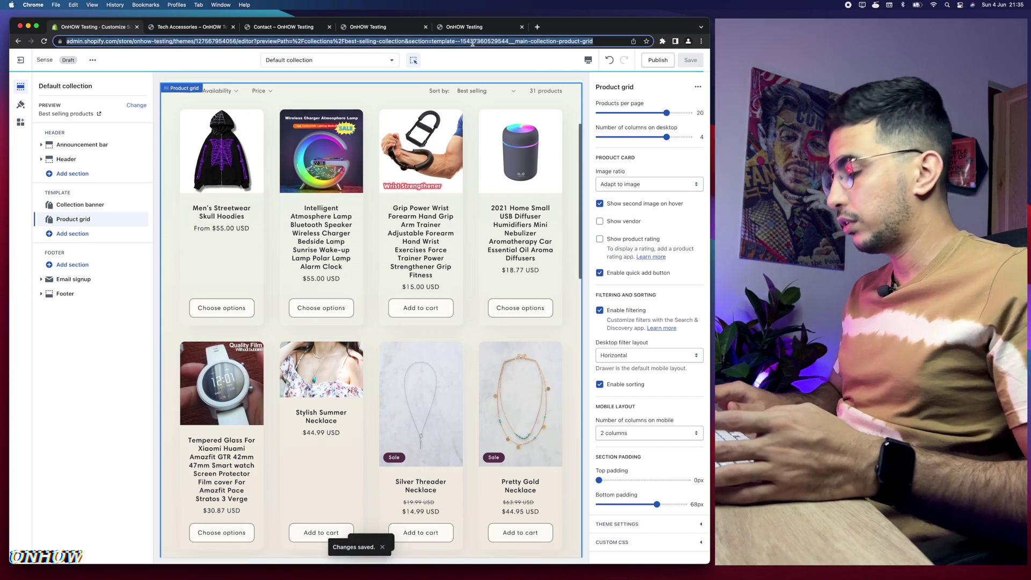
{"action": "scroll", "coordinate": [476, 241], "scroll_direction": "down", "scroll_amount": 3}
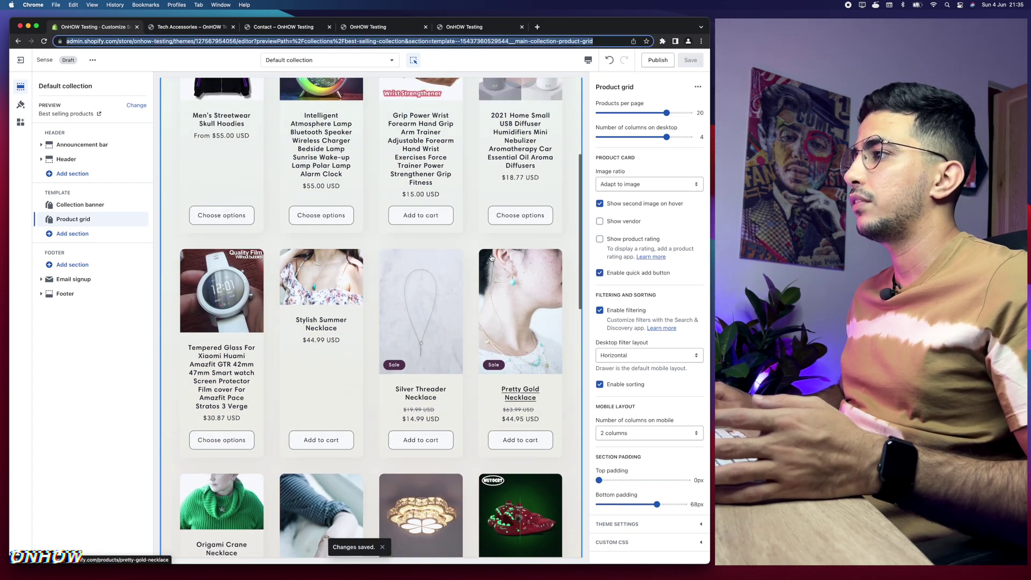
{"action": "scroll", "coordinate": [537, 243], "scroll_direction": "up", "scroll_amount": 5}
{"action": "scroll", "coordinate": [563, 244], "scroll_direction": "up", "scroll_amount": 2}
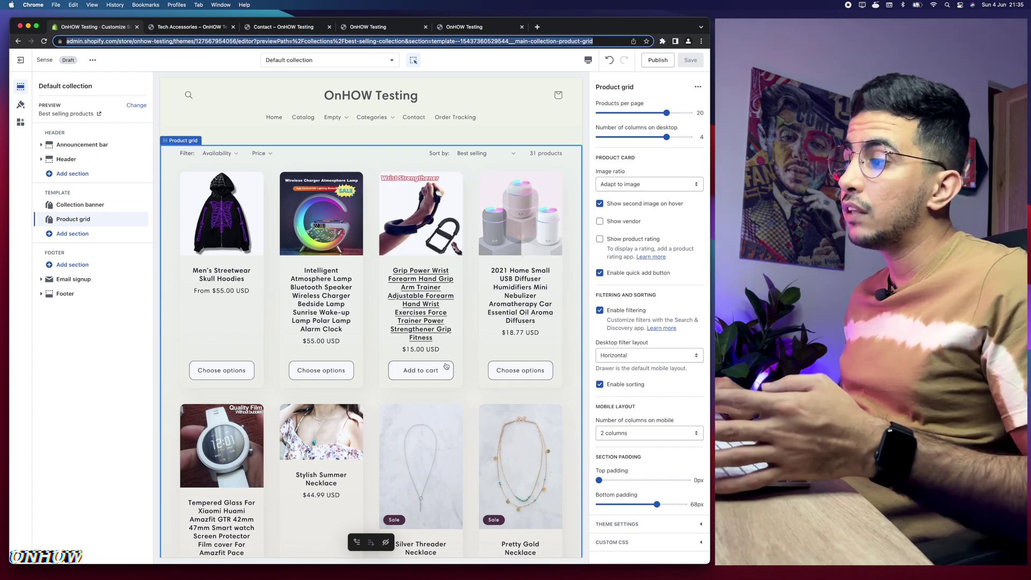
{"action": "scroll", "coordinate": [408, 373], "scroll_direction": "up", "scroll_amount": 3}
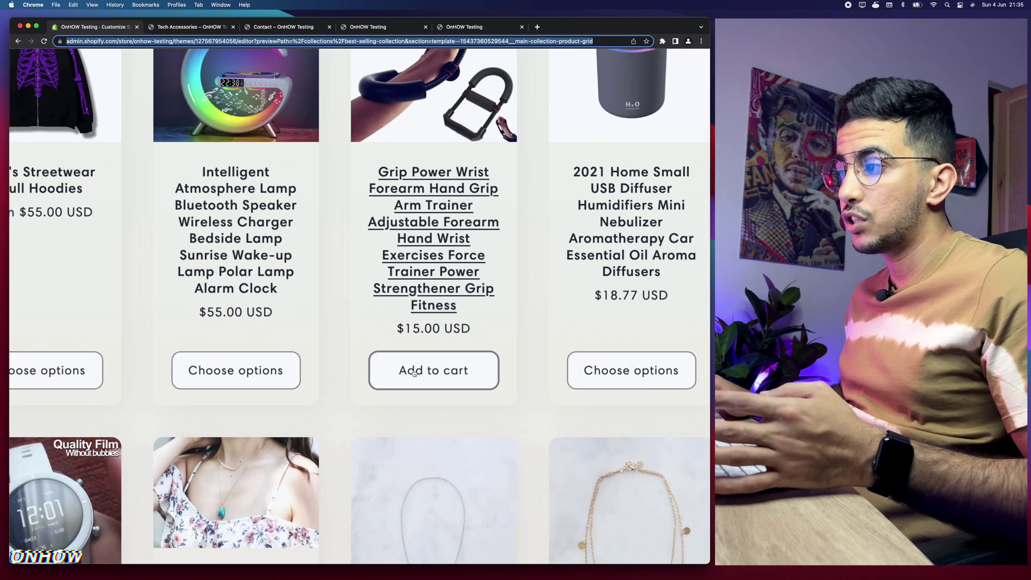
{"action": "scroll", "coordinate": [430, 273], "scroll_direction": "up", "scroll_amount": 3}
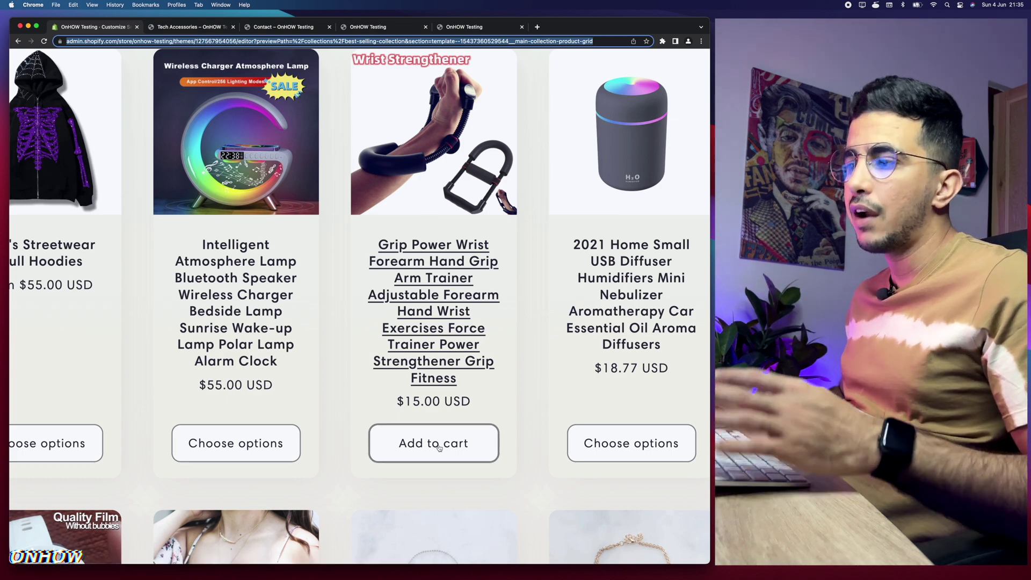
{"action": "scroll", "coordinate": [439, 448], "scroll_direction": "right", "scroll_amount": 4}
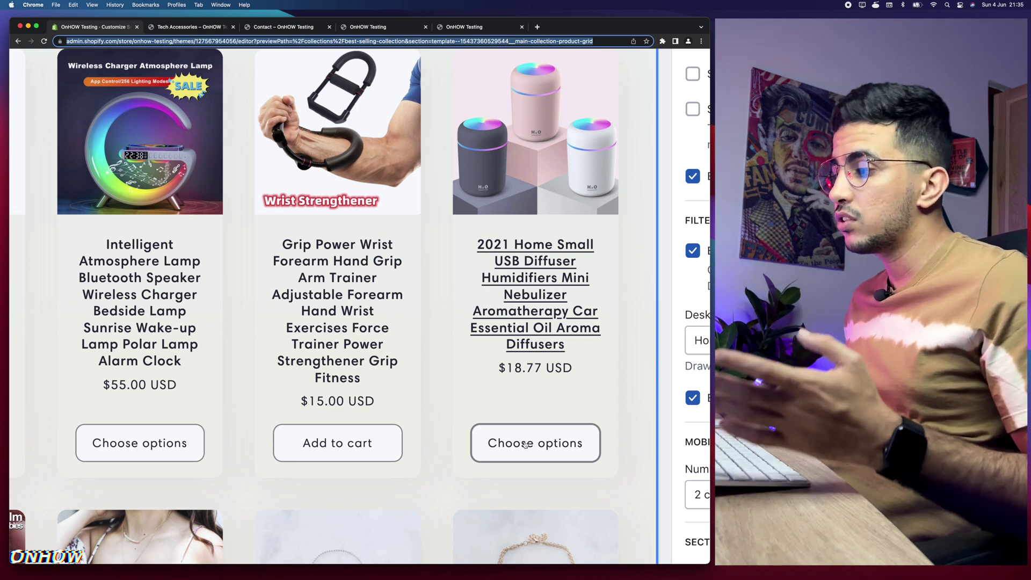
{"action": "left_click", "coordinate": [525, 444]}
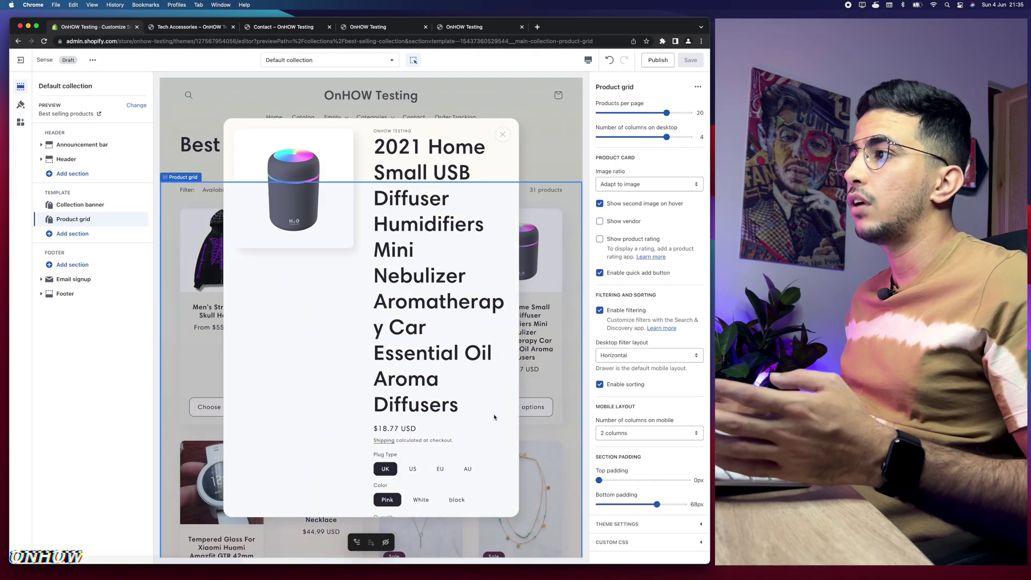
{"action": "scroll", "coordinate": [388, 376], "scroll_direction": "down", "scroll_amount": 3}
{"action": "left_click", "coordinate": [421, 387]}
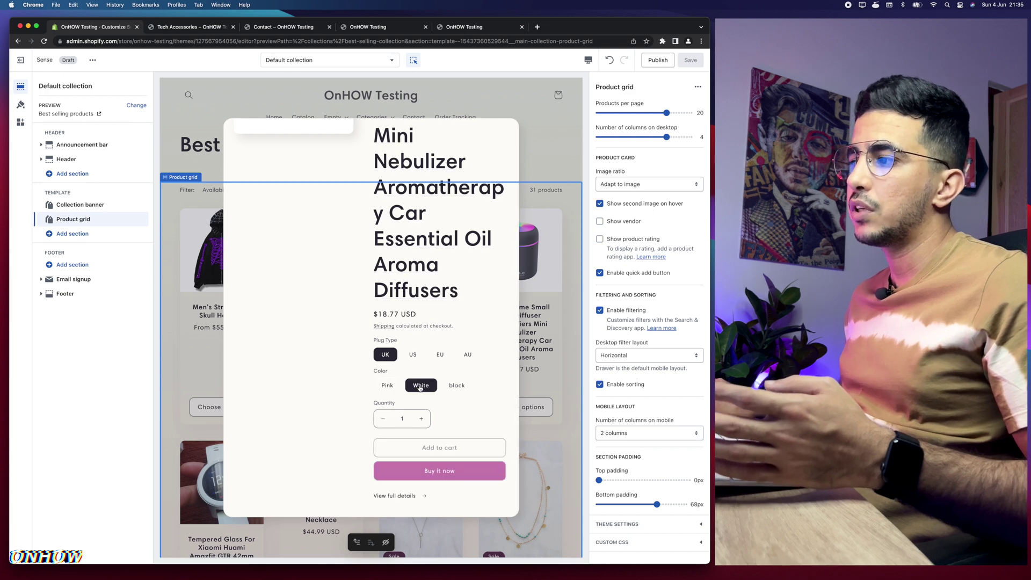
{"action": "left_click", "coordinate": [457, 385]}
{"action": "left_click", "coordinate": [387, 384]}
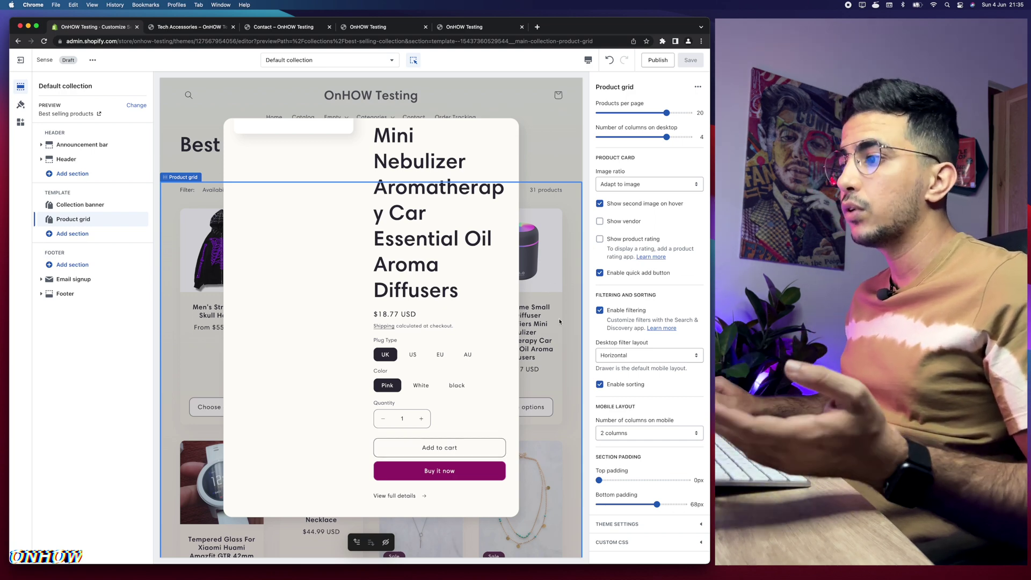
{"action": "left_click", "coordinate": [530, 304]}
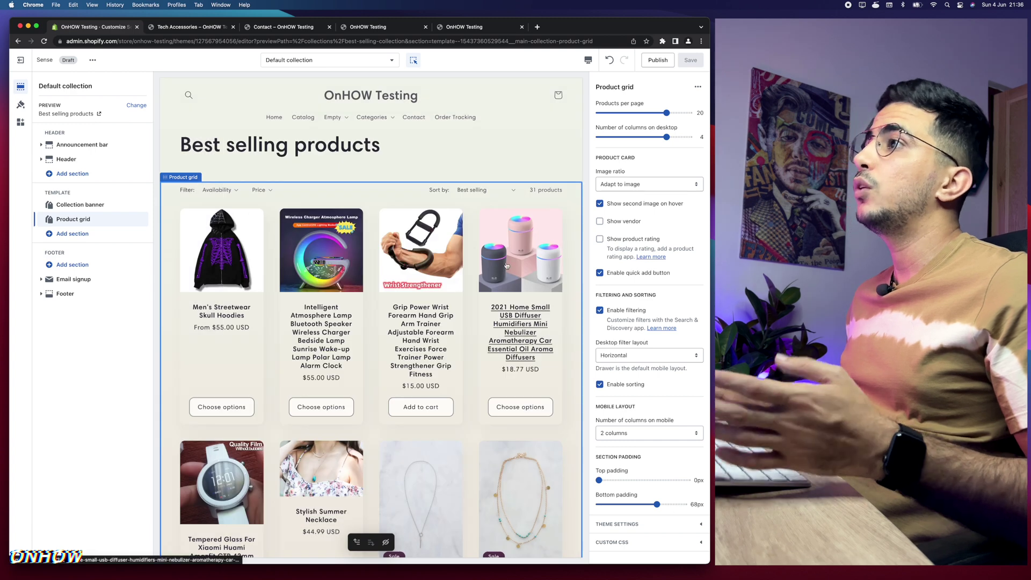
Reload the old storefront preview, then close that outdated page
{"action": "left_click", "coordinate": [390, 28]}
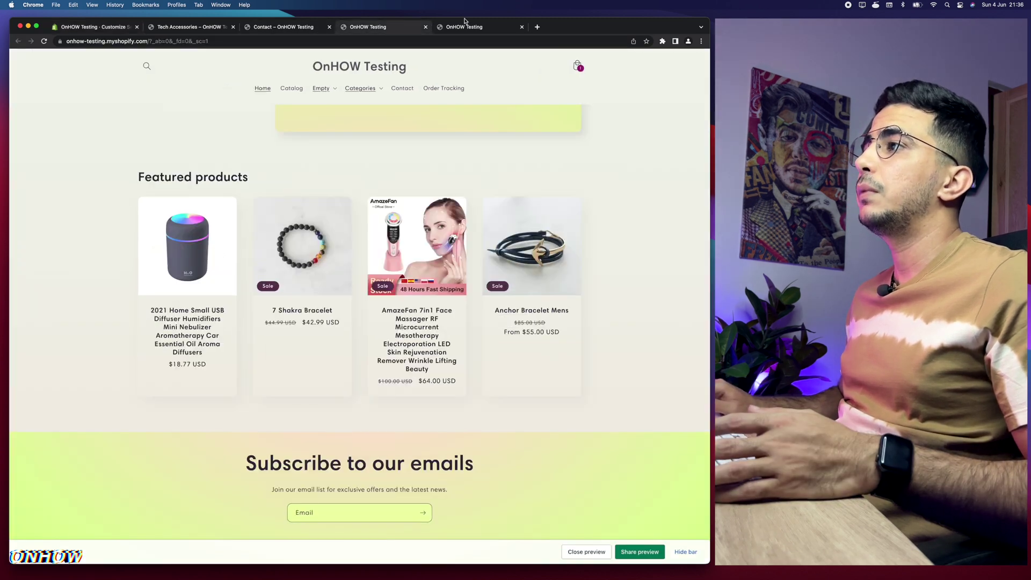
{"action": "left_click", "coordinate": [415, 42]}
{"action": "key", "text": "Return"}
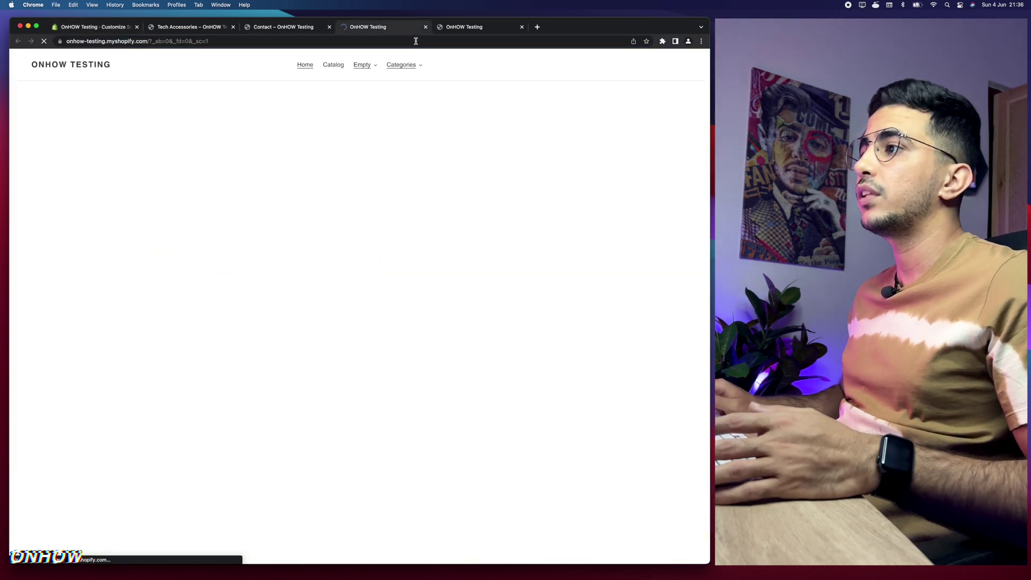
{"action": "scroll", "coordinate": [246, 188], "scroll_direction": "up", "scroll_amount": 5}
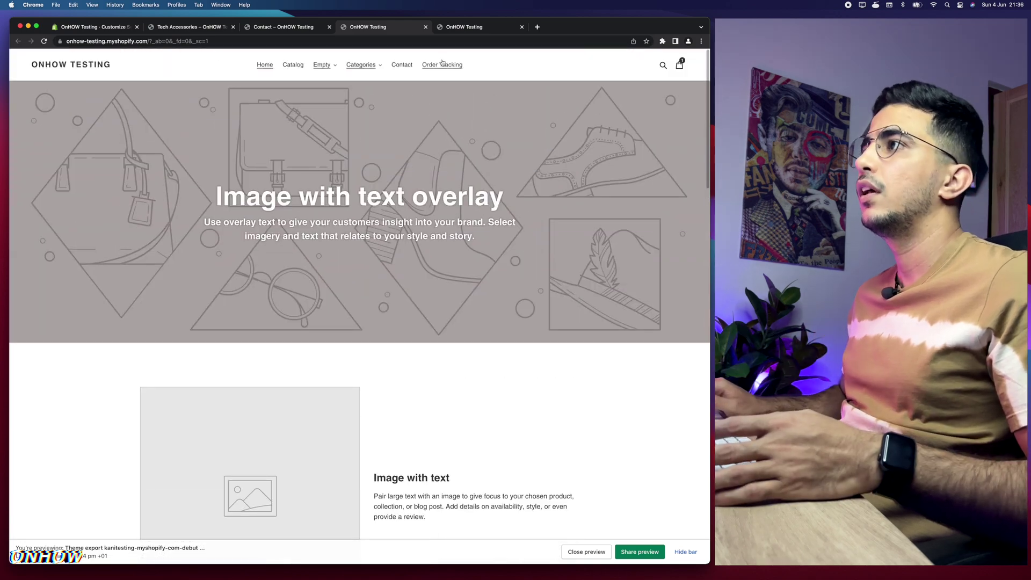
{"action": "left_click", "coordinate": [424, 27]}
Launch a fresh Sense preview and view Tech Accessories with Choose options buttons
{"action": "left_click", "coordinate": [89, 31]}
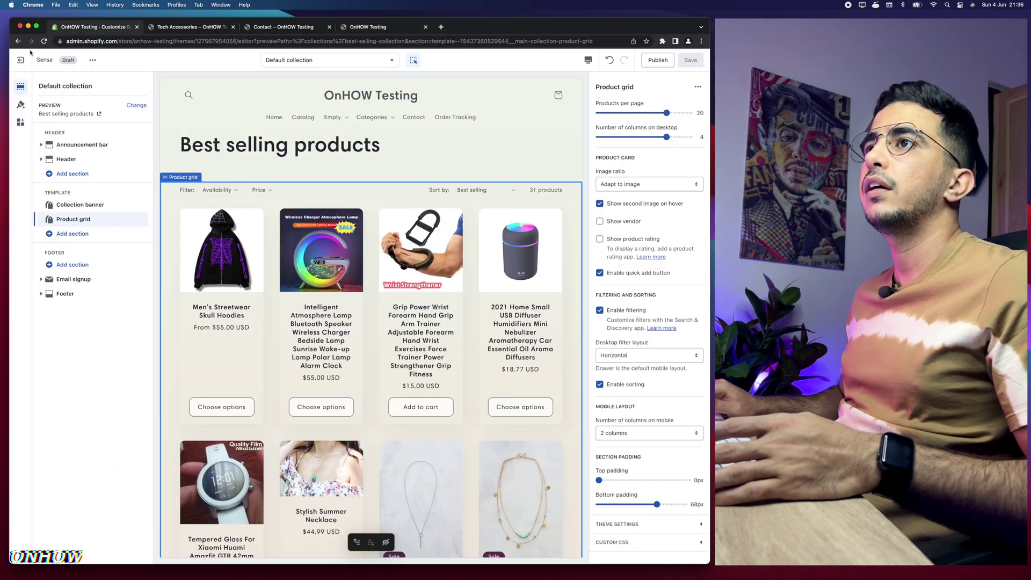
{"action": "left_click", "coordinate": [92, 59]}
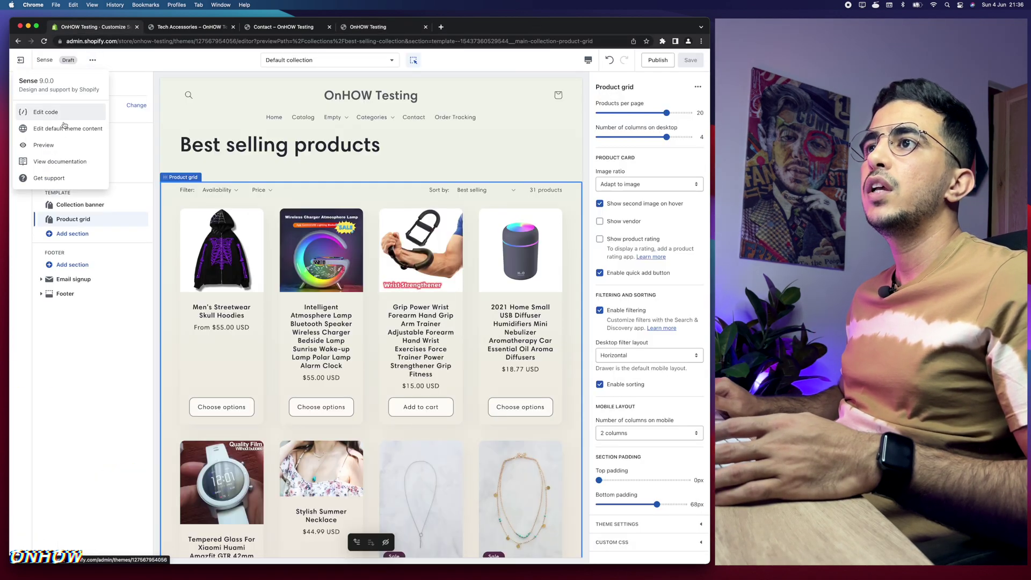
{"action": "left_click", "coordinate": [51, 145]}
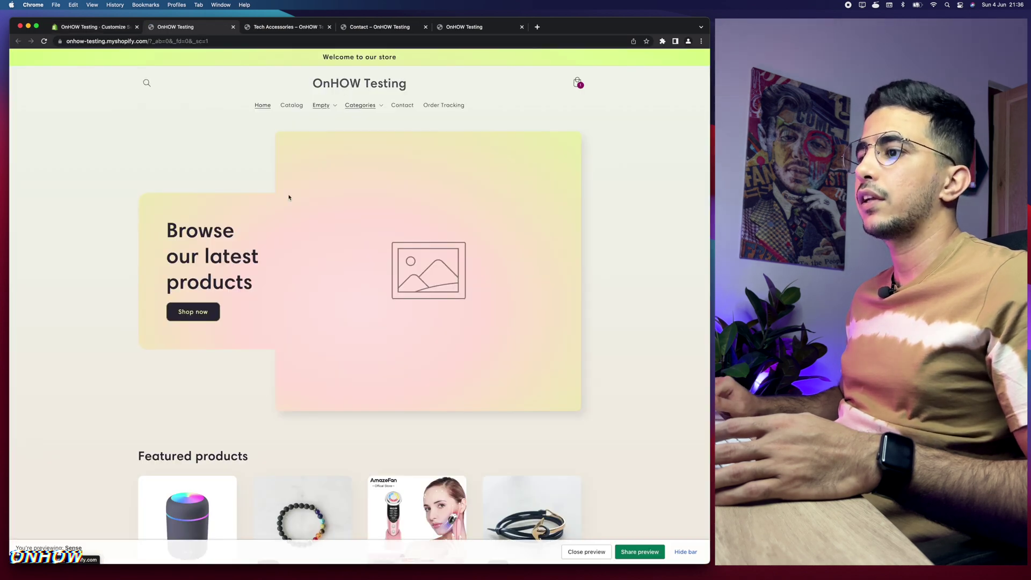
{"action": "key", "text": "ctrl+Tab"}
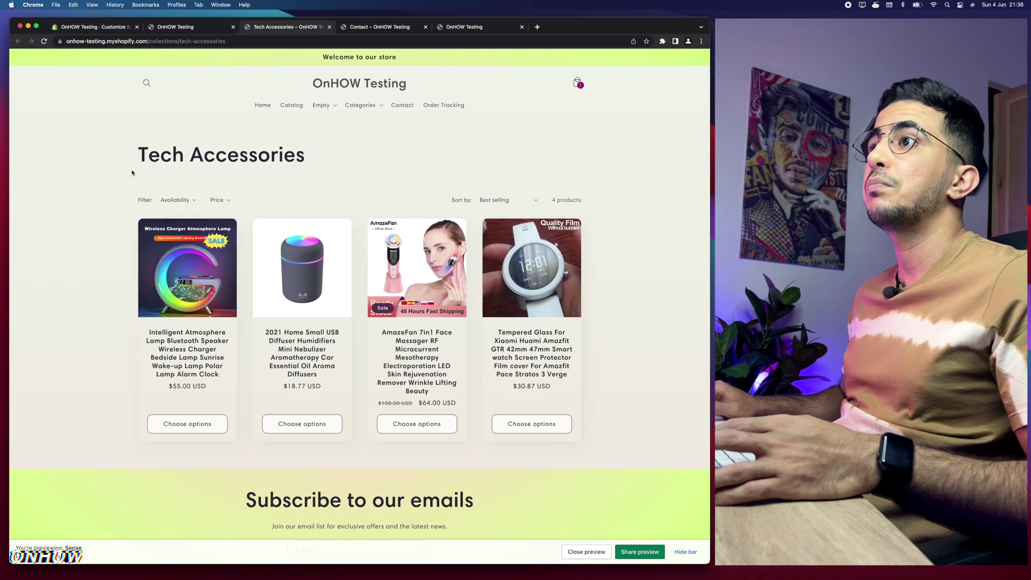
{"action": "left_click_drag", "start_coordinate": [137, 159], "coordinate": [299, 178]}
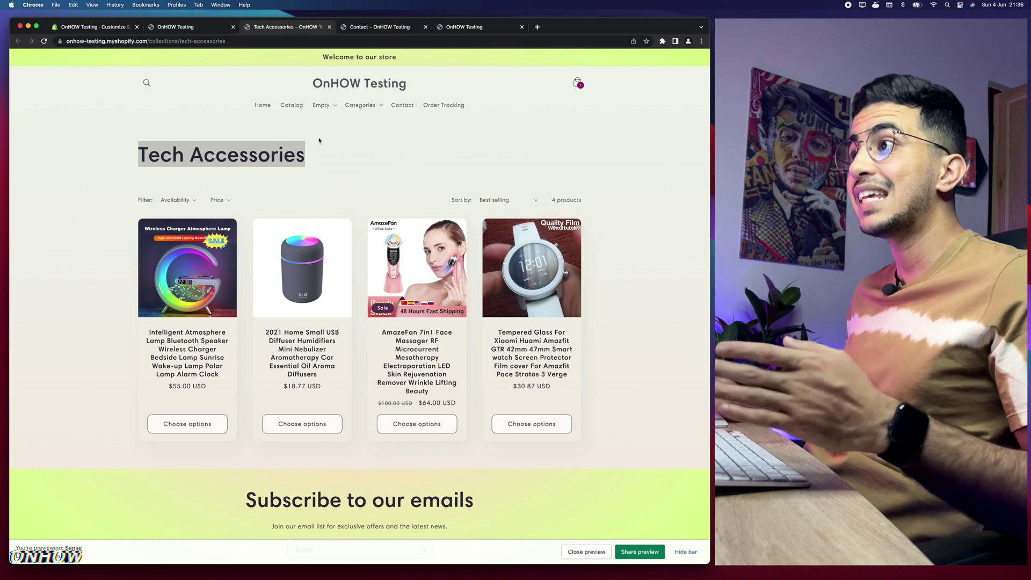
{"action": "scroll", "coordinate": [306, 193], "scroll_direction": "down", "scroll_amount": 3}
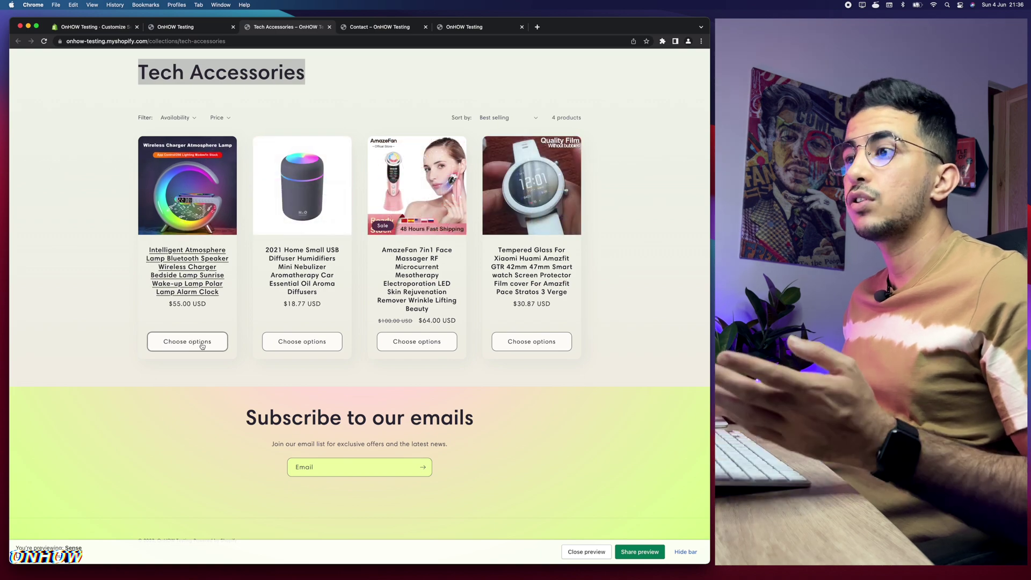
{"action": "left_click", "coordinate": [424, 341]}
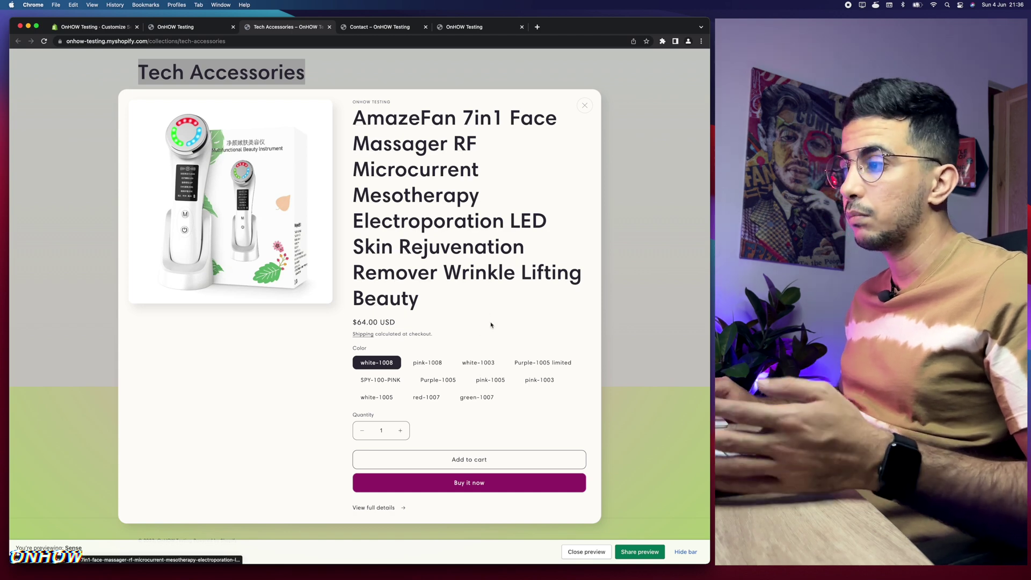
{"action": "scroll", "coordinate": [450, 410], "scroll_direction": "down", "scroll_amount": 1}
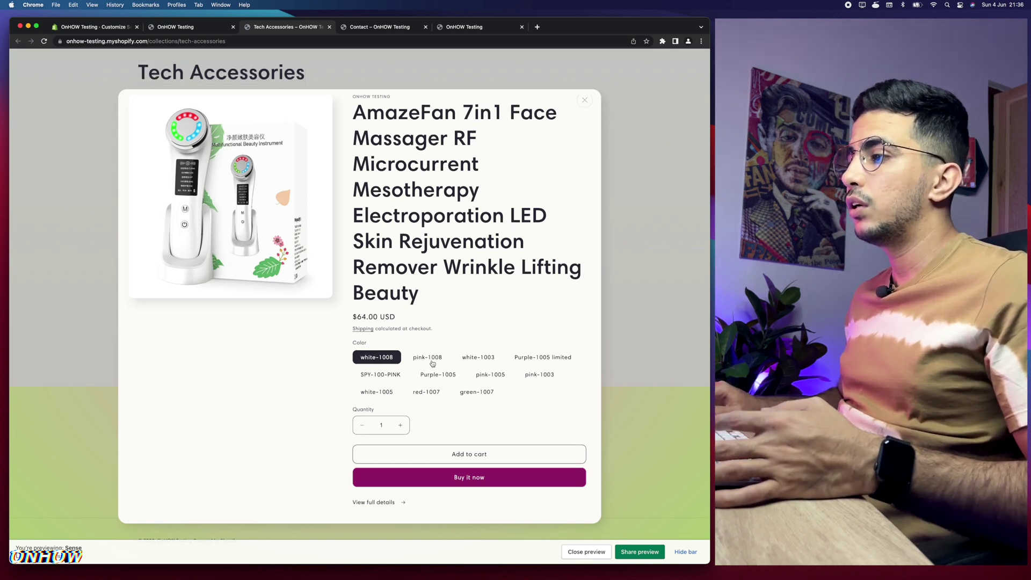
{"action": "left_click", "coordinate": [432, 362]}
{"action": "left_click", "coordinate": [459, 363]}
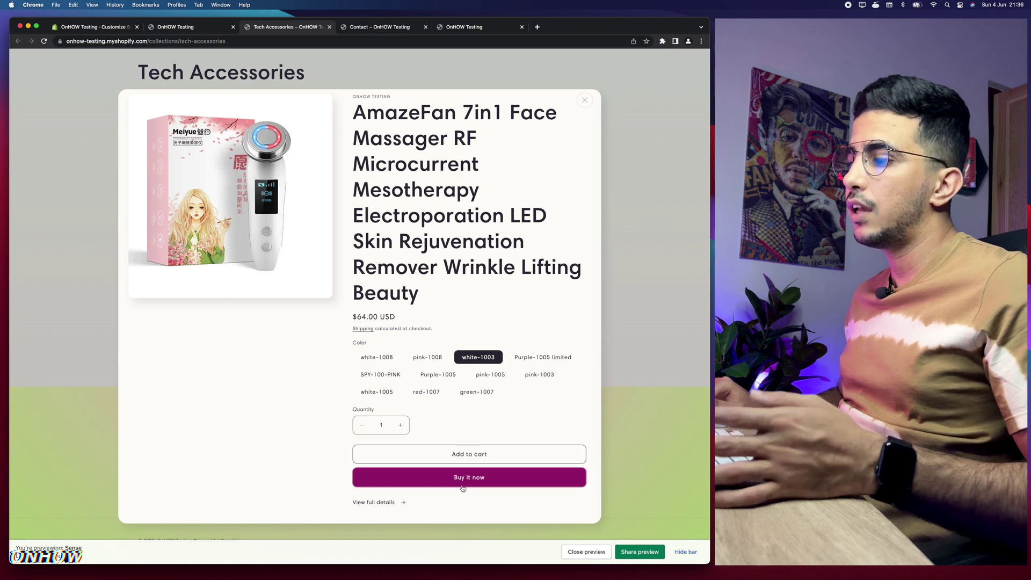
{"action": "left_click", "coordinate": [639, 310]}
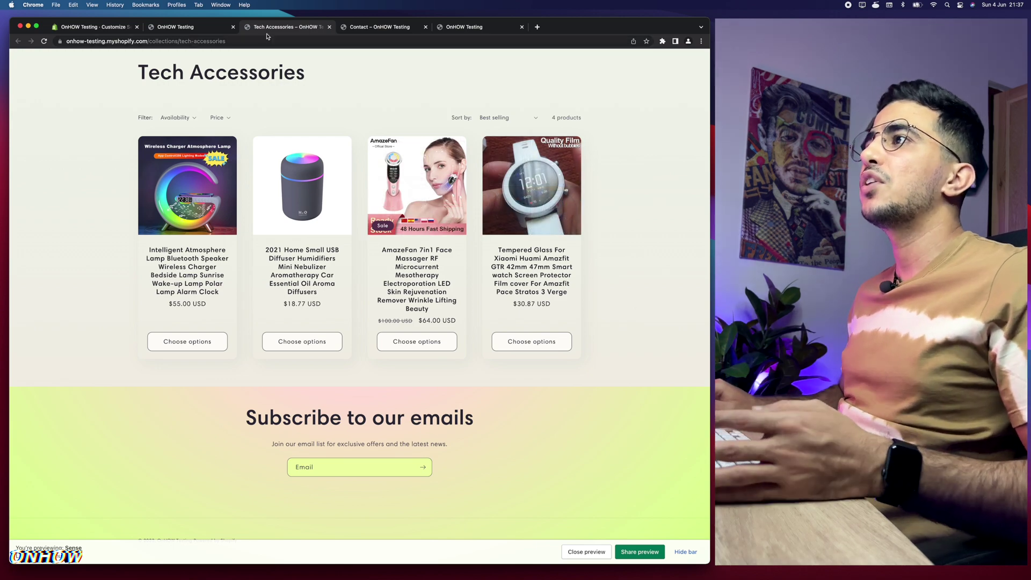
Close the extra storefront pages and exit the theme editor to the themes list
{"action": "left_click", "coordinate": [329, 26]}
{"action": "left_click", "coordinate": [330, 27]}
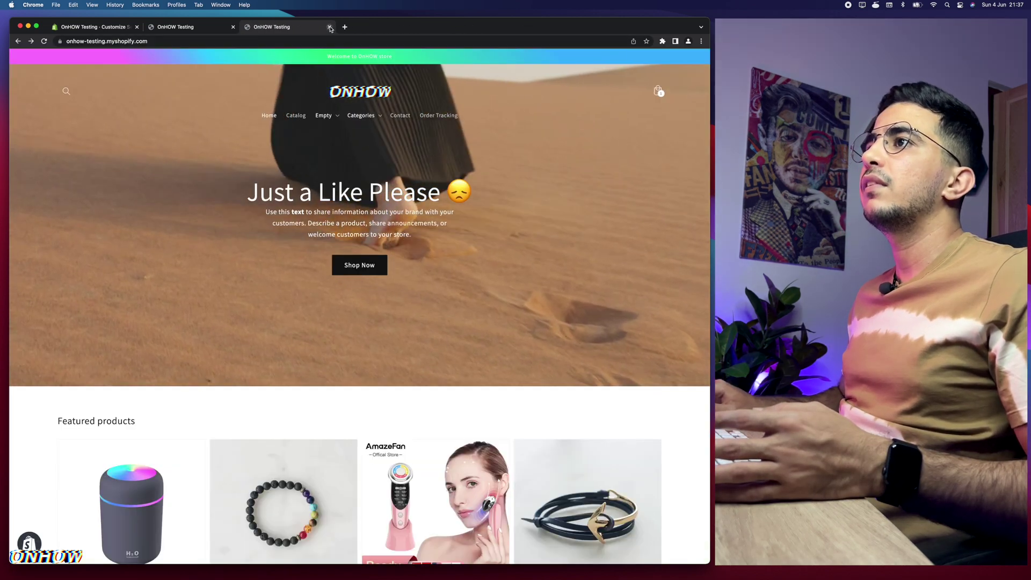
{"action": "left_click", "coordinate": [329, 26]}
{"action": "left_click", "coordinate": [106, 26]}
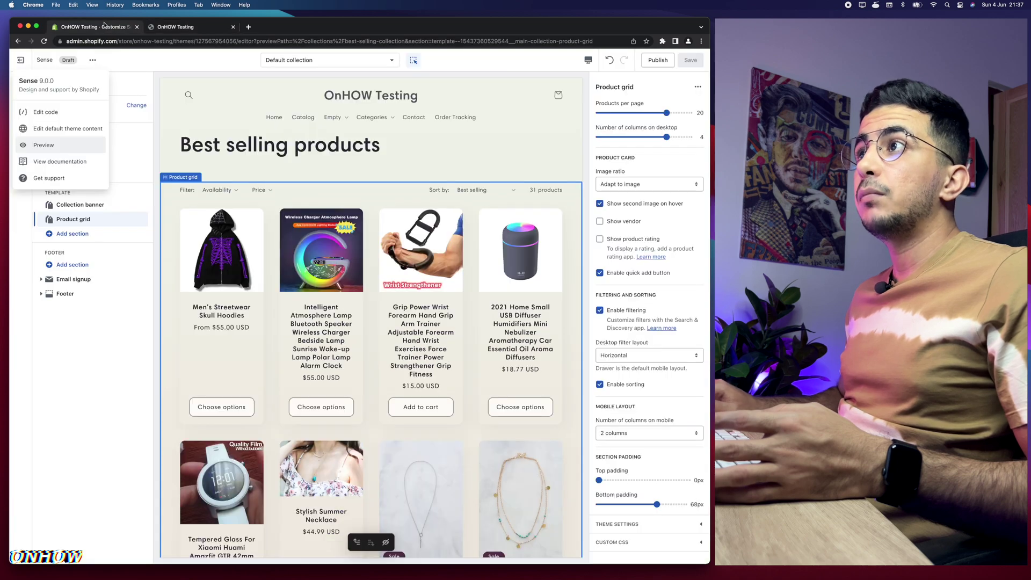
{"action": "left_click", "coordinate": [220, 27]}
{"action": "left_click", "coordinate": [233, 27]}
{"action": "left_click", "coordinate": [24, 62]}
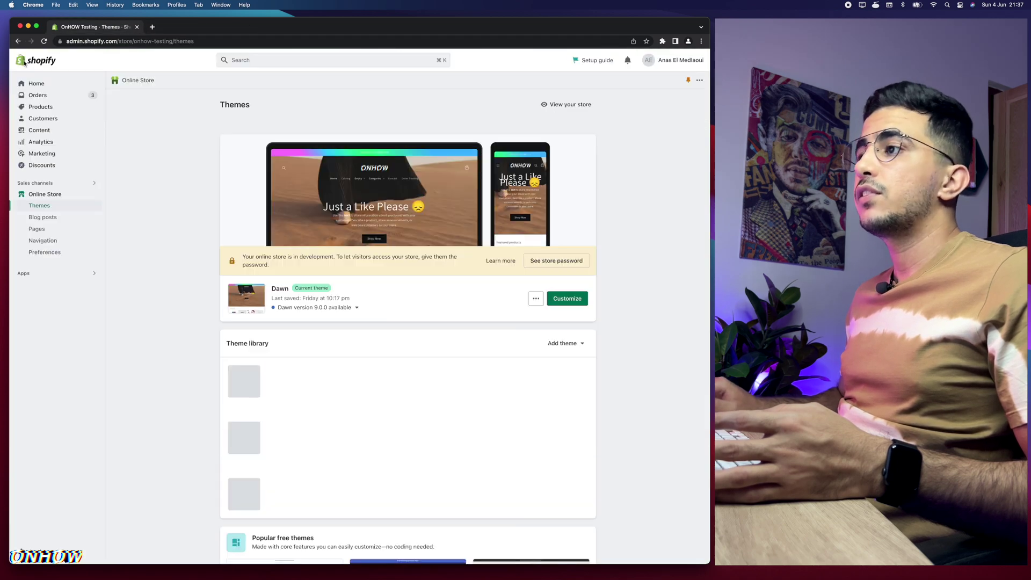
Preview the Debut theme export, then return and reopen its actions menu
{"action": "scroll", "coordinate": [274, 372], "scroll_direction": "down", "scroll_amount": 3}
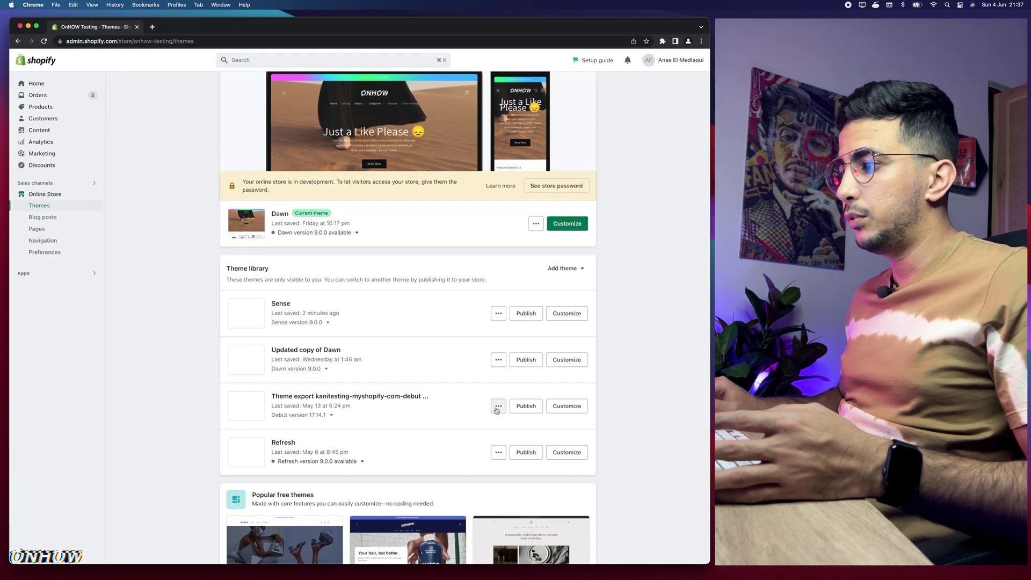
{"action": "left_click", "coordinate": [498, 407]}
{"action": "left_click", "coordinate": [441, 426]}
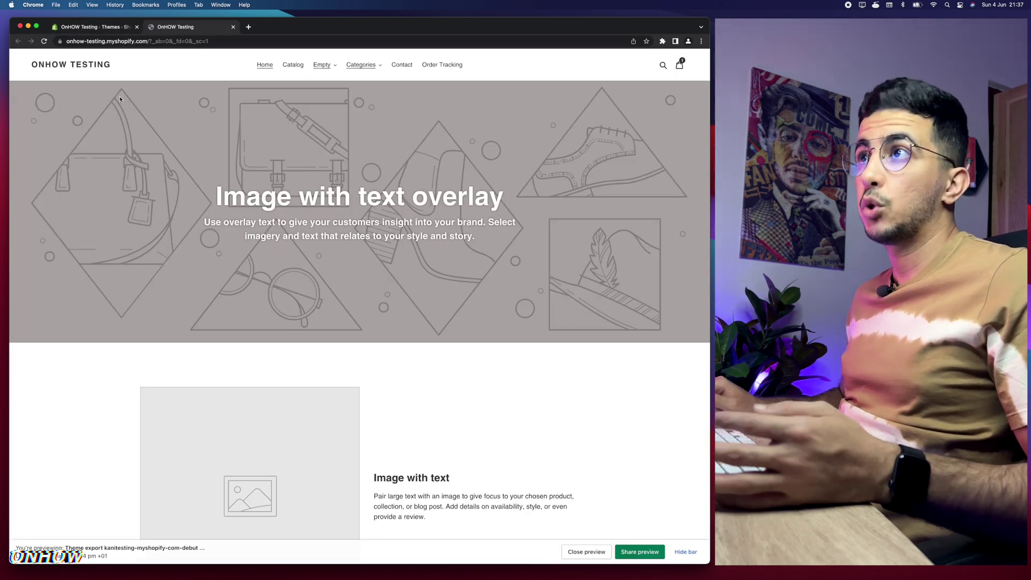
{"action": "left_click", "coordinate": [98, 28]}
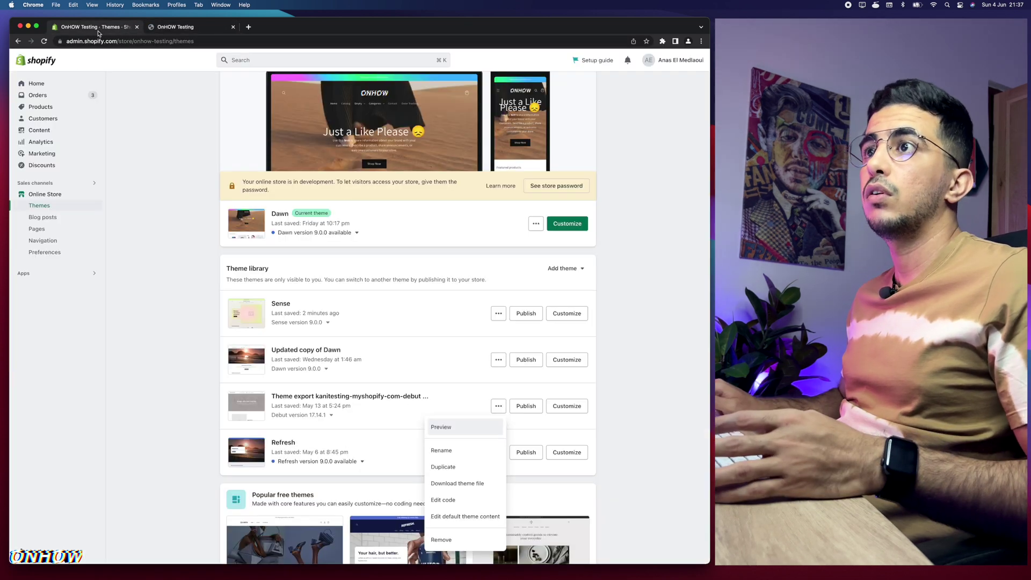
{"action": "left_click", "coordinate": [41, 107]}
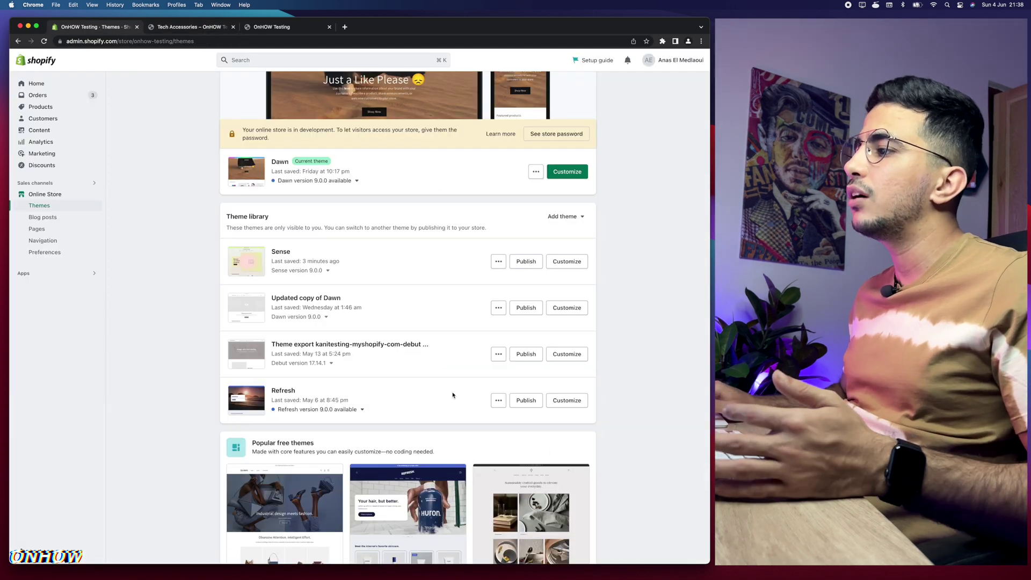
{"action": "left_click", "coordinate": [498, 355]}
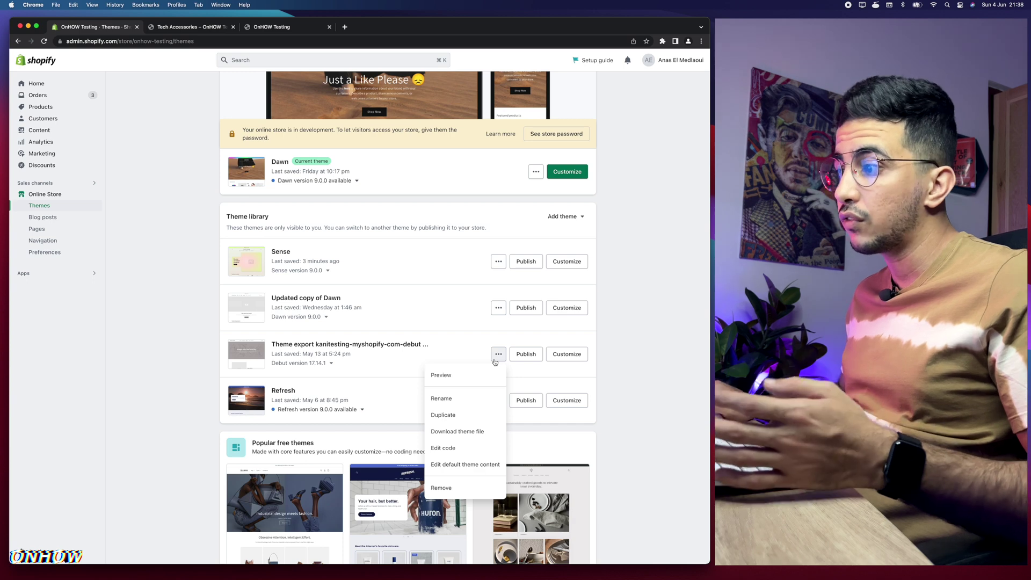
In the Debut export's code editor, search 'product-ca' and open product-card-grid.liquid
{"action": "left_click", "coordinate": [445, 447]}
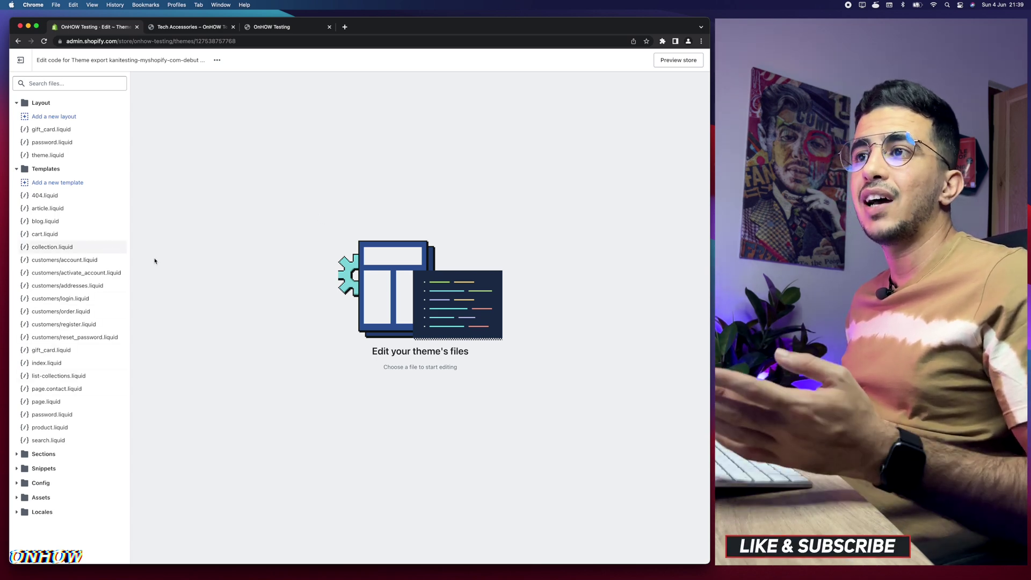
{"action": "left_click", "coordinate": [50, 84]}
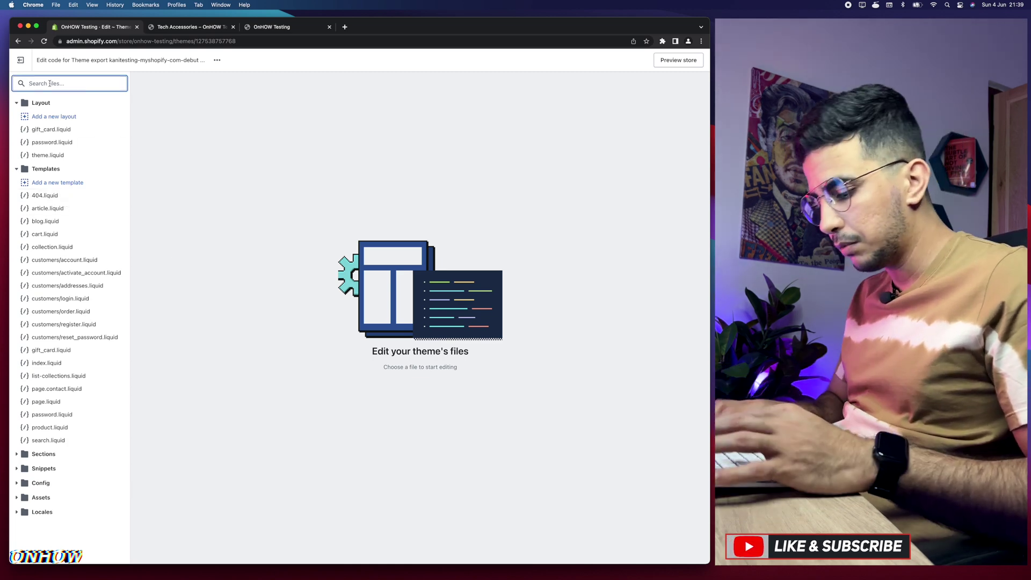
{"action": "type", "text": "product-ca"}
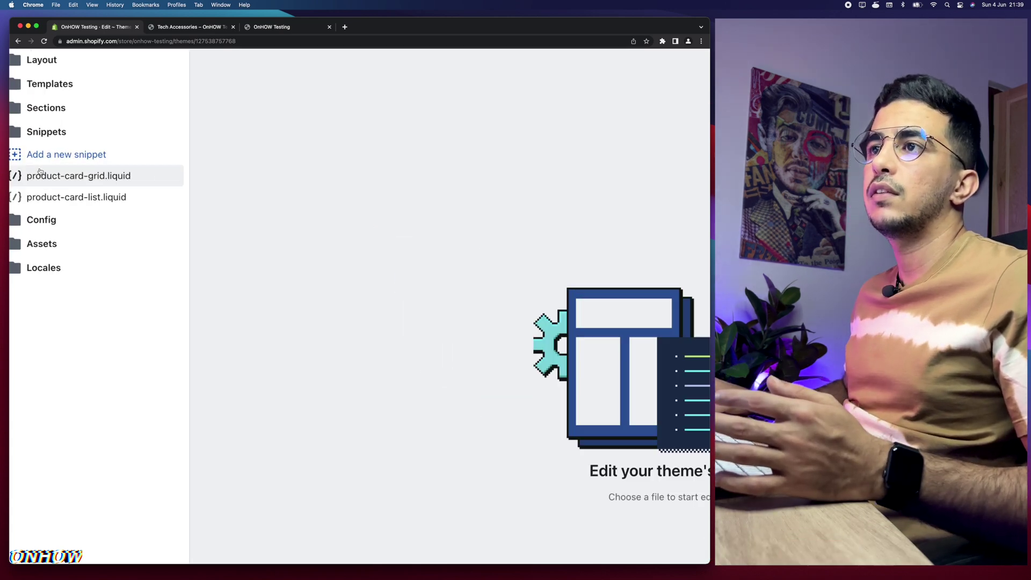
{"action": "scroll", "coordinate": [40, 172], "scroll_direction": "up", "scroll_amount": 5}
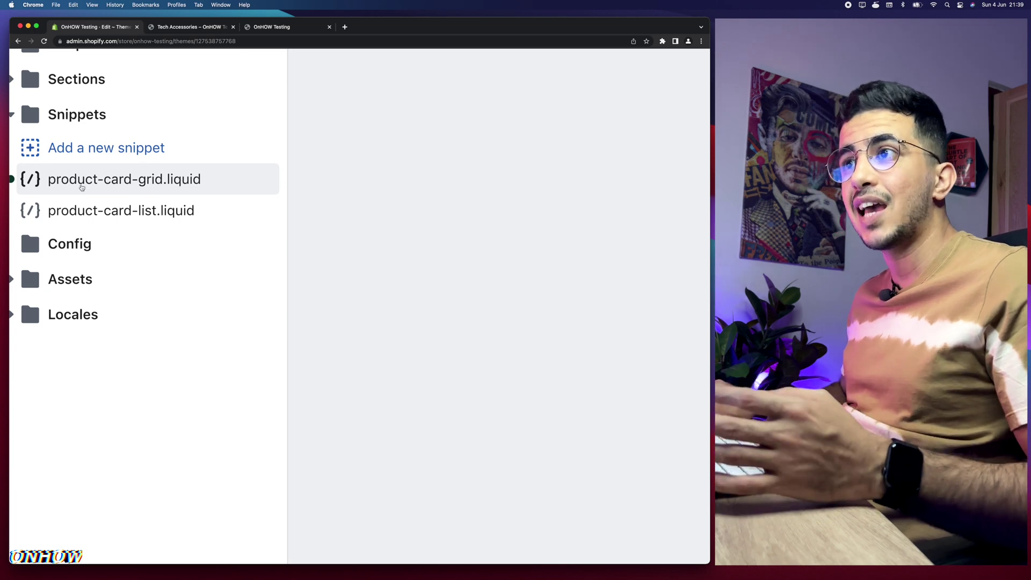
{"action": "scroll", "coordinate": [123, 186], "scroll_direction": "left", "scroll_amount": 2}
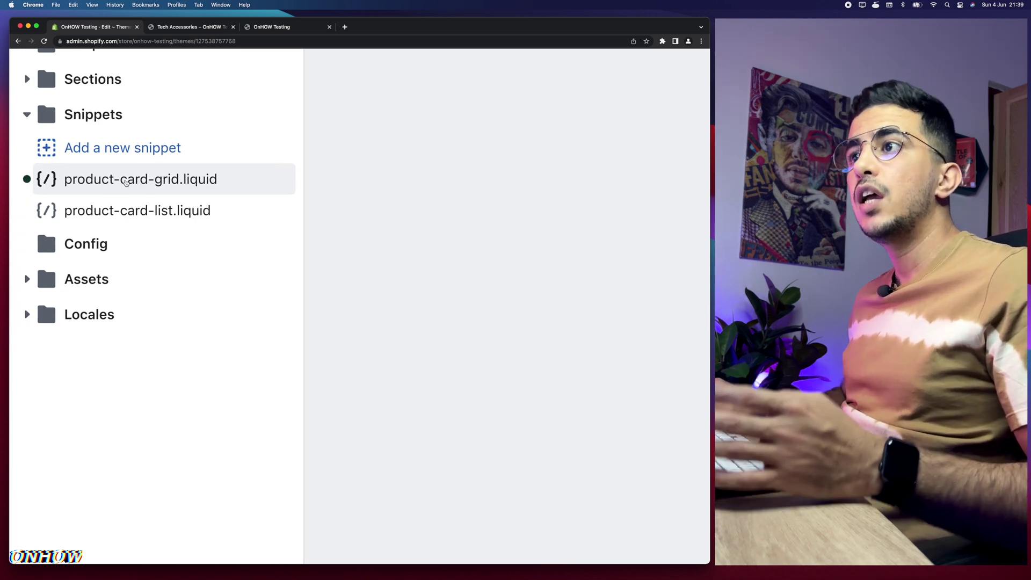
{"action": "left_click", "coordinate": [125, 182]}
{"action": "scroll", "coordinate": [348, 227], "scroll_direction": "down", "scroll_amount": 5}
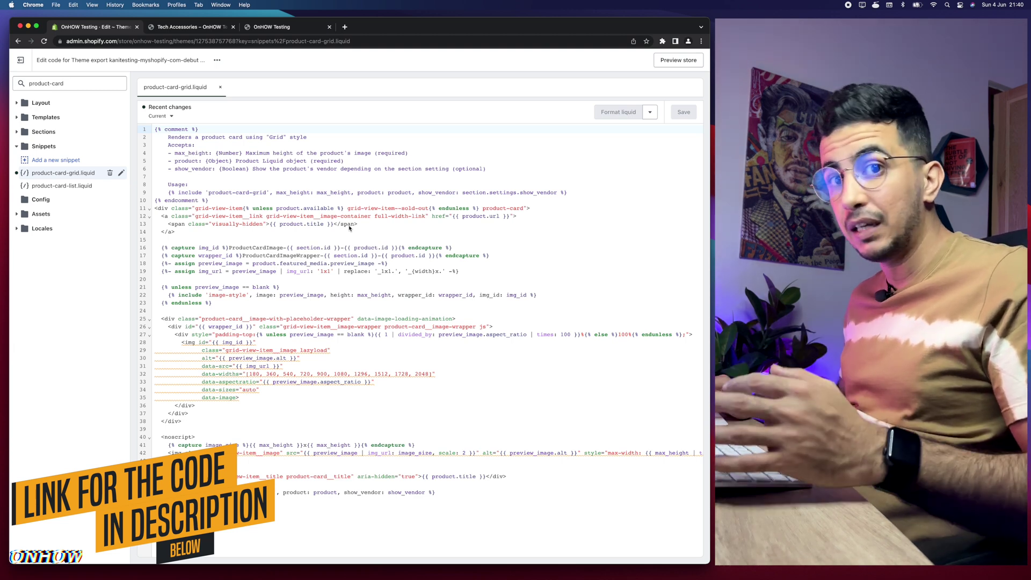
Load the Pastebin link in a new tab and copy its five-line add-to-cart form
{"action": "left_click", "coordinate": [345, 27]}
{"action": "type", "text": "pastebin.com/eaNCSGAJ"}
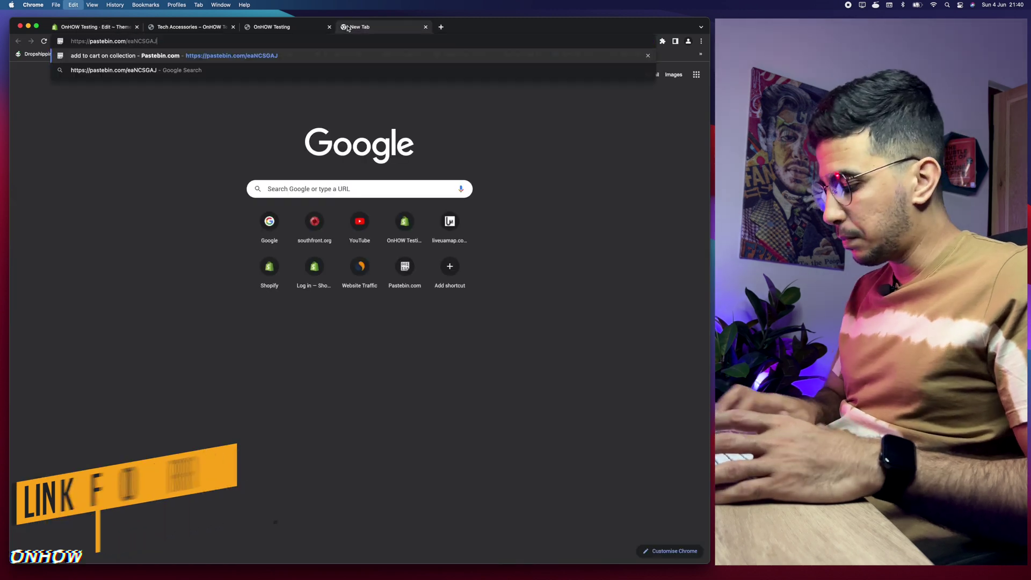
{"action": "key", "text": "Return"}
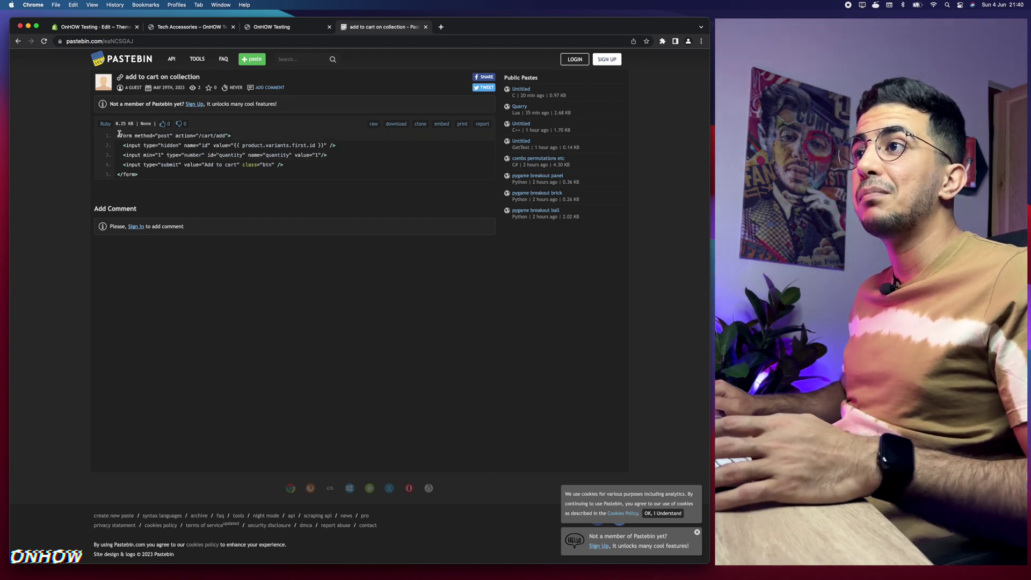
{"action": "left_click_drag", "start_coordinate": [117, 135], "coordinate": [126, 172]}
{"action": "key", "text": "super+c"}
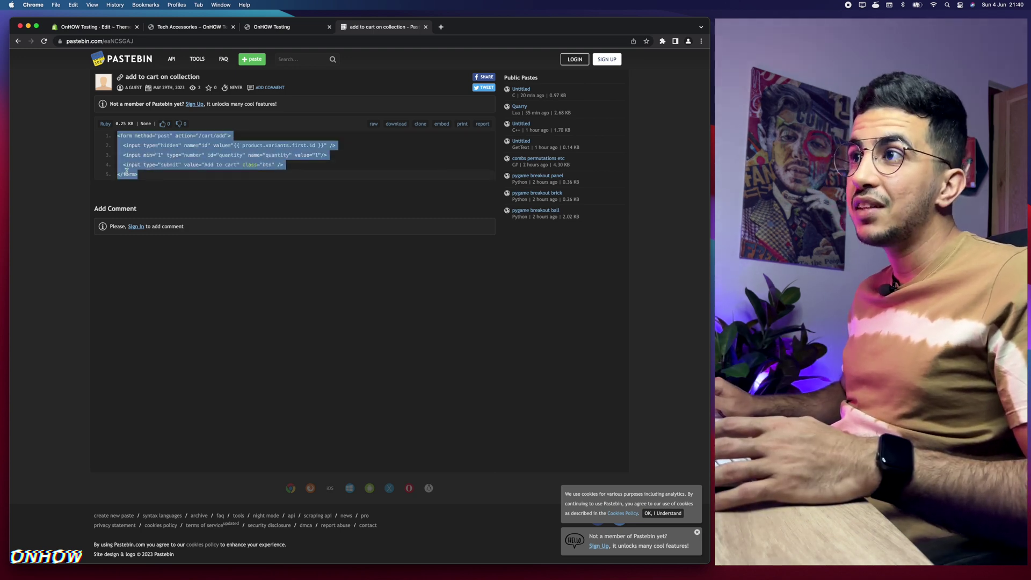
{"action": "right_click", "coordinate": [162, 142]}
{"action": "left_click", "coordinate": [174, 158]}
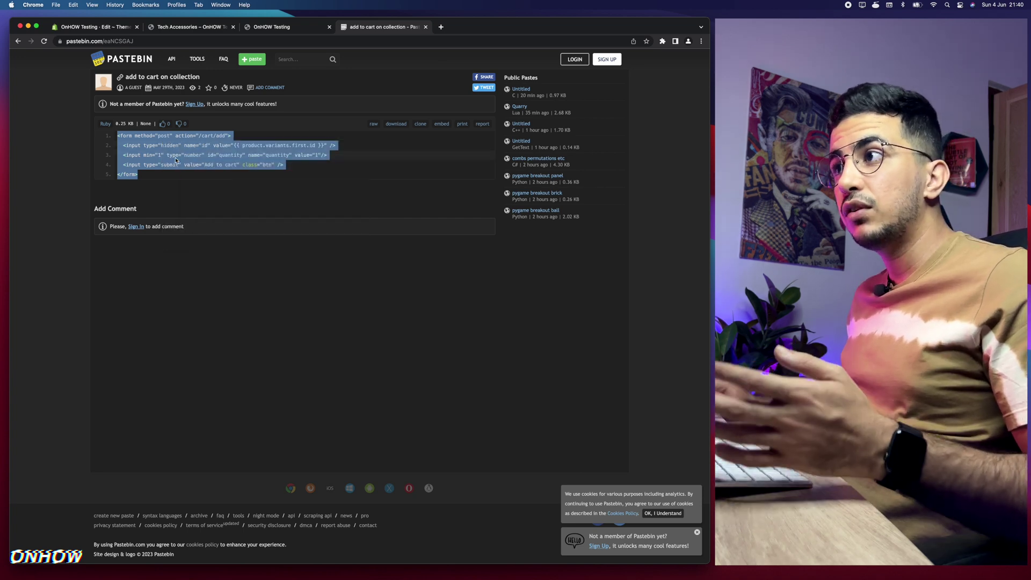
{"action": "left_click", "coordinate": [115, 28]}
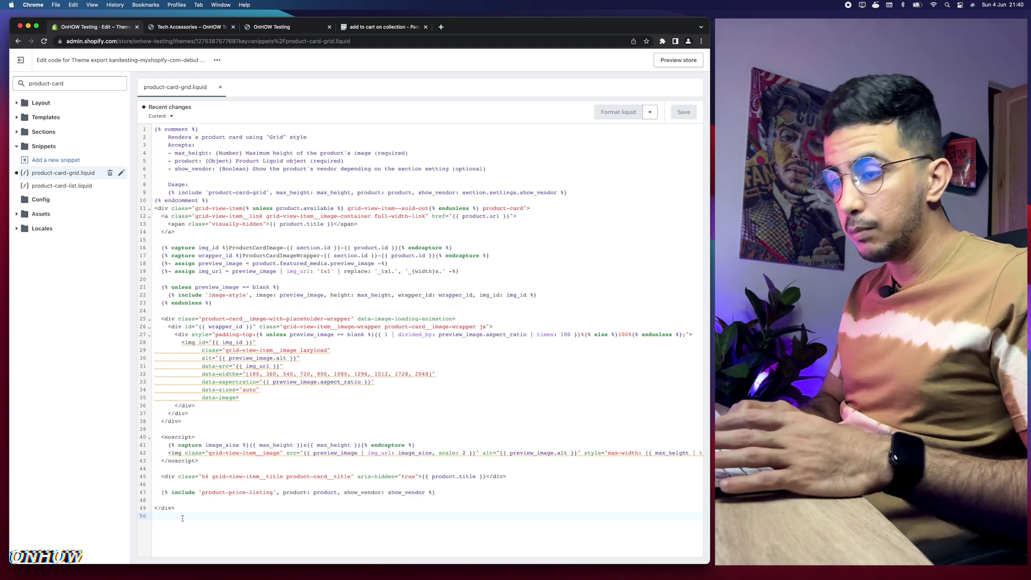
Paste the add-to-cart form at the end of product-card-grid.liquid and save
{"action": "key", "text": "super+v"}
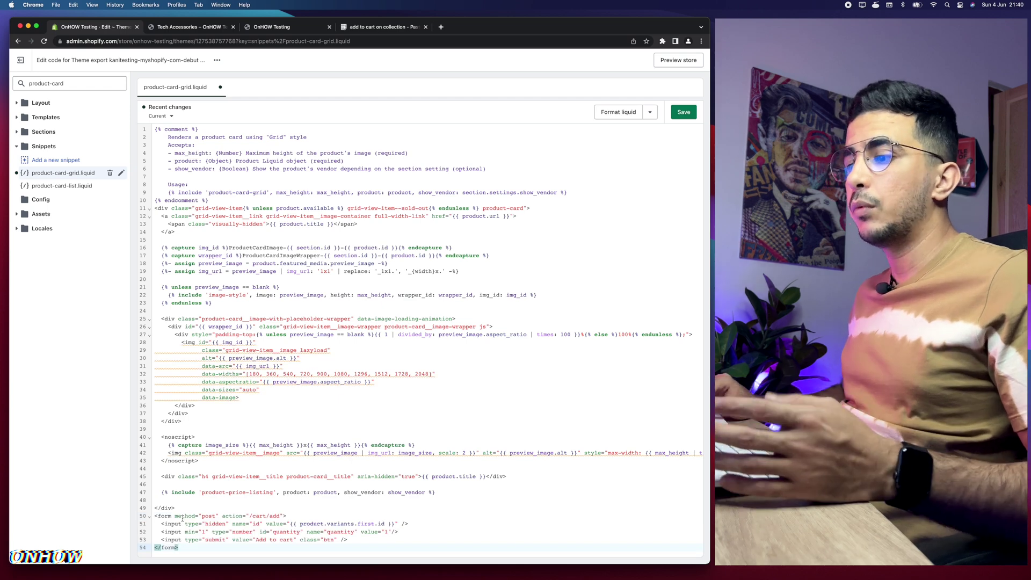
{"action": "key", "text": "super+s"}
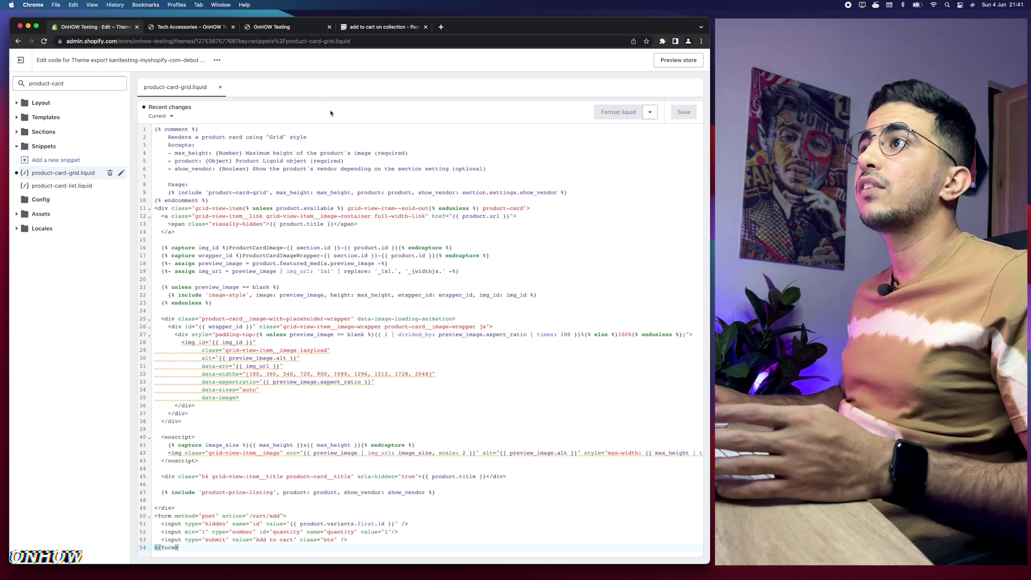
Reload the Tech Accessories collection to show the new quantity fields and Add to Cart buttons
{"action": "left_click", "coordinate": [192, 28]}
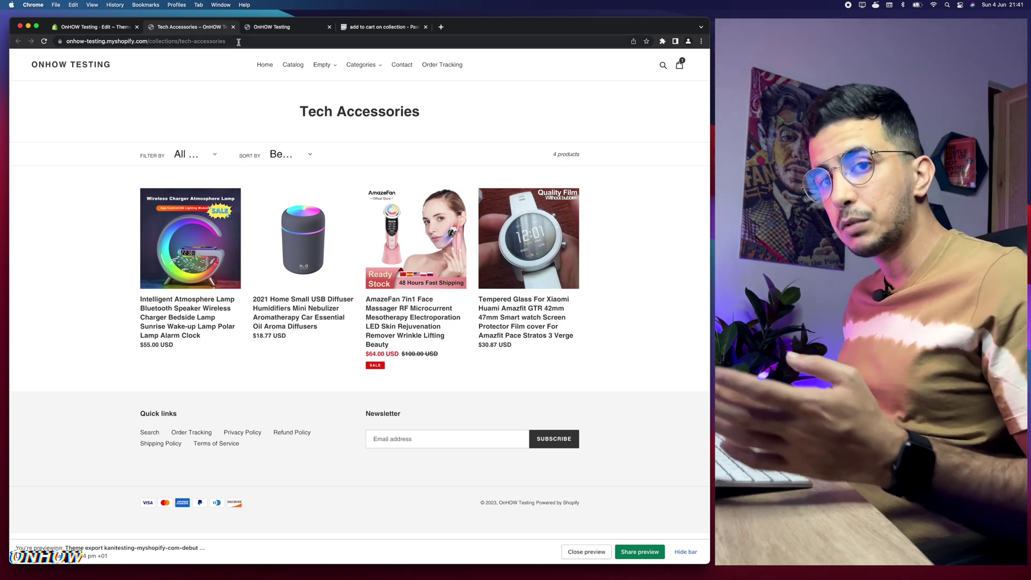
{"action": "left_click", "coordinate": [239, 42]}
{"action": "key", "text": "Return"}
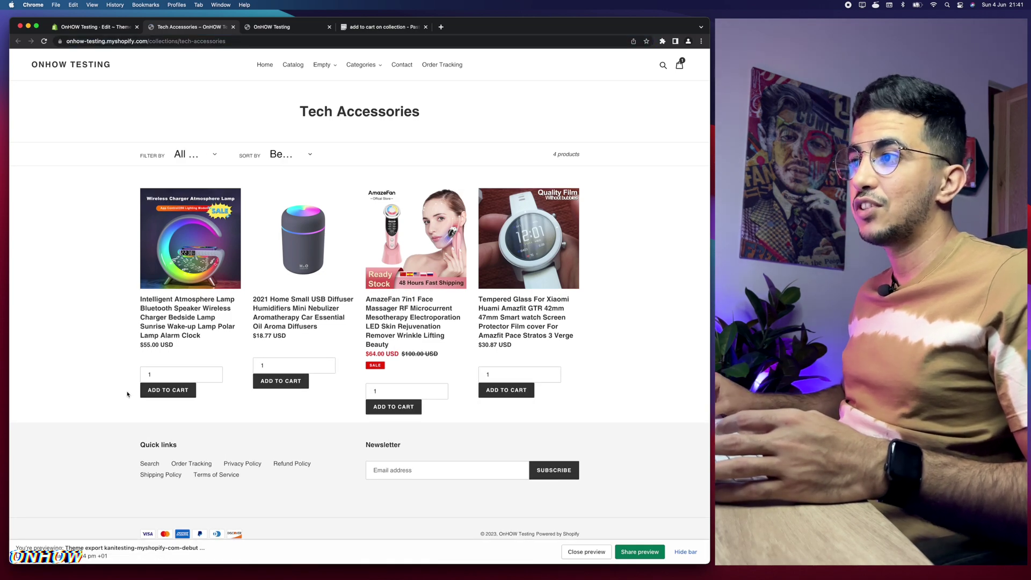
{"action": "scroll", "coordinate": [127, 391], "scroll_direction": "up", "scroll_amount": 5}
{"action": "scroll", "coordinate": [127, 393], "scroll_direction": "right", "scroll_amount": 2}
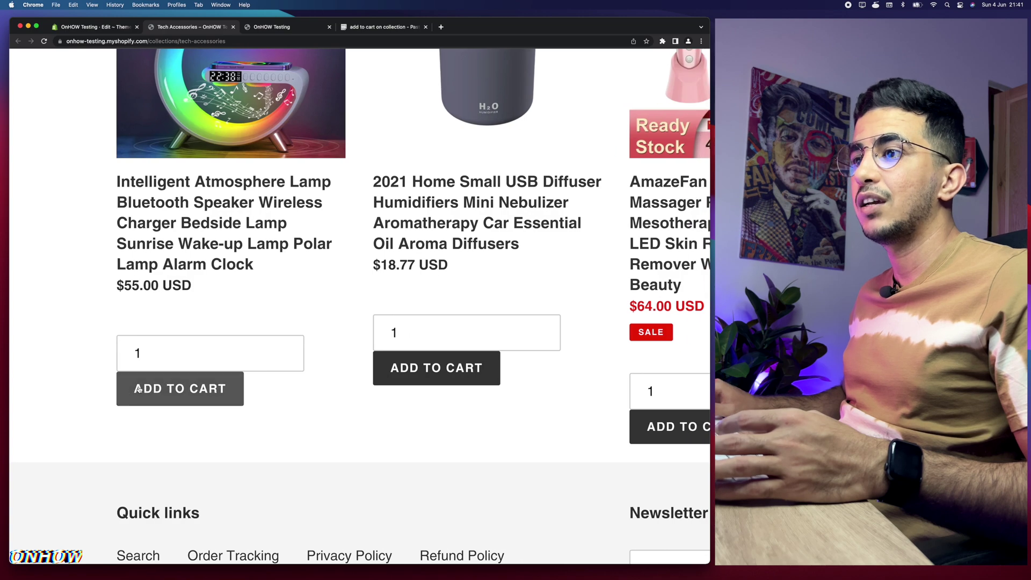
Add the AmazeFan massager to the cart from its product card
{"action": "left_click", "coordinate": [160, 353]}
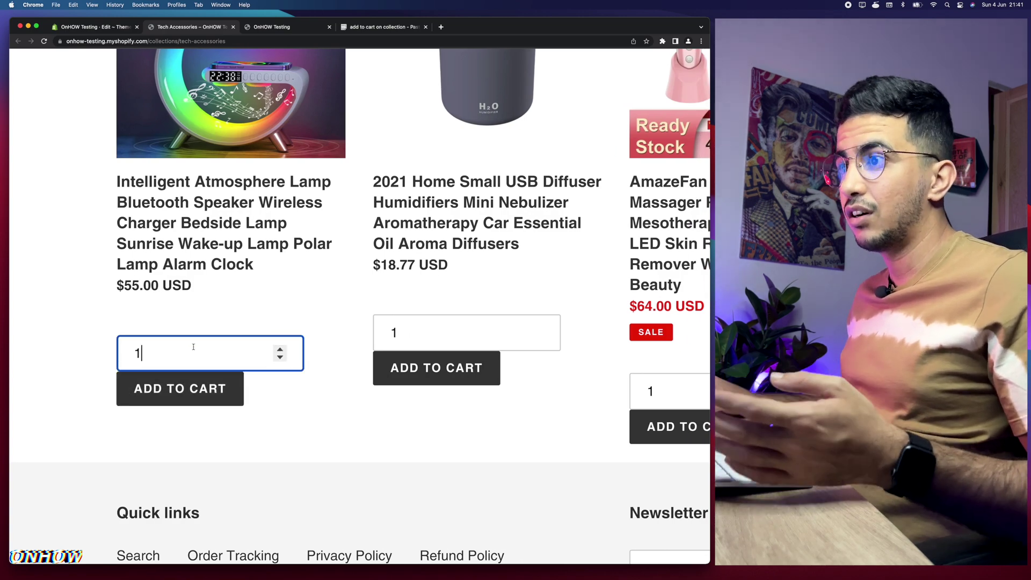
{"action": "key", "text": "super+0"}
{"action": "left_click", "coordinate": [119, 366]}
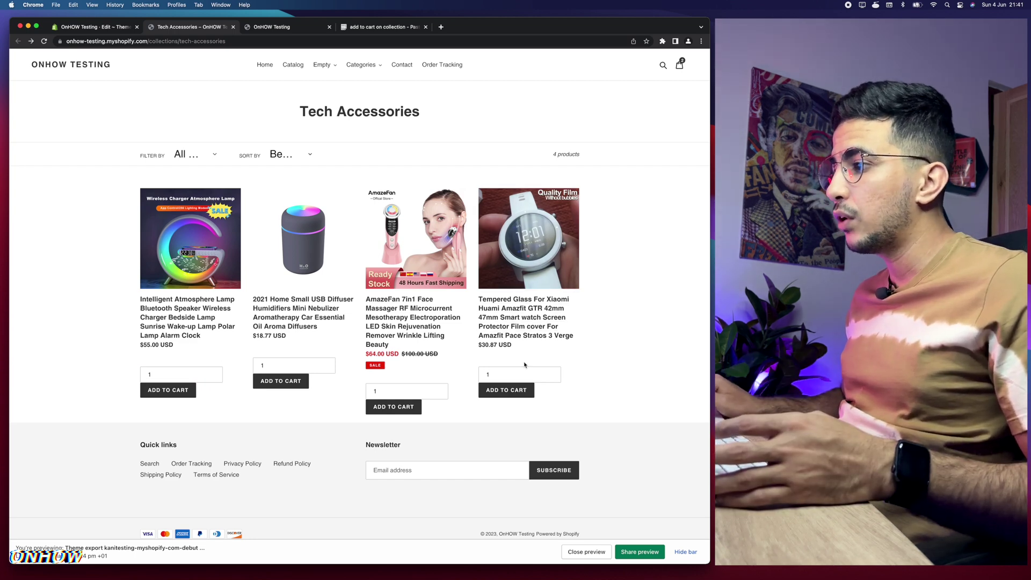
{"action": "left_click", "coordinate": [404, 388]}
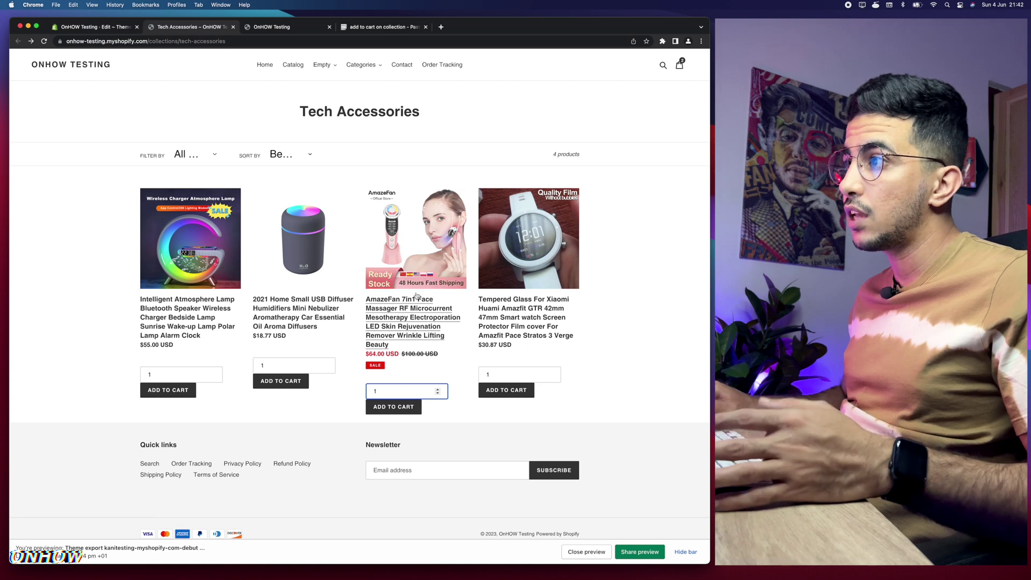
{"action": "left_click", "coordinate": [394, 408]}
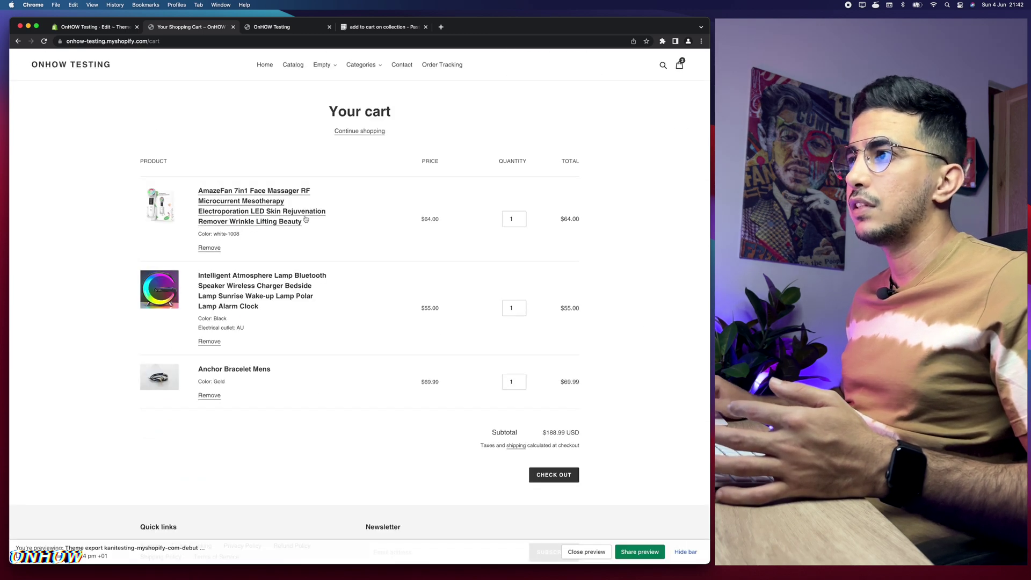
{"action": "left_click_drag", "start_coordinate": [327, 99], "coordinate": [401, 115]}
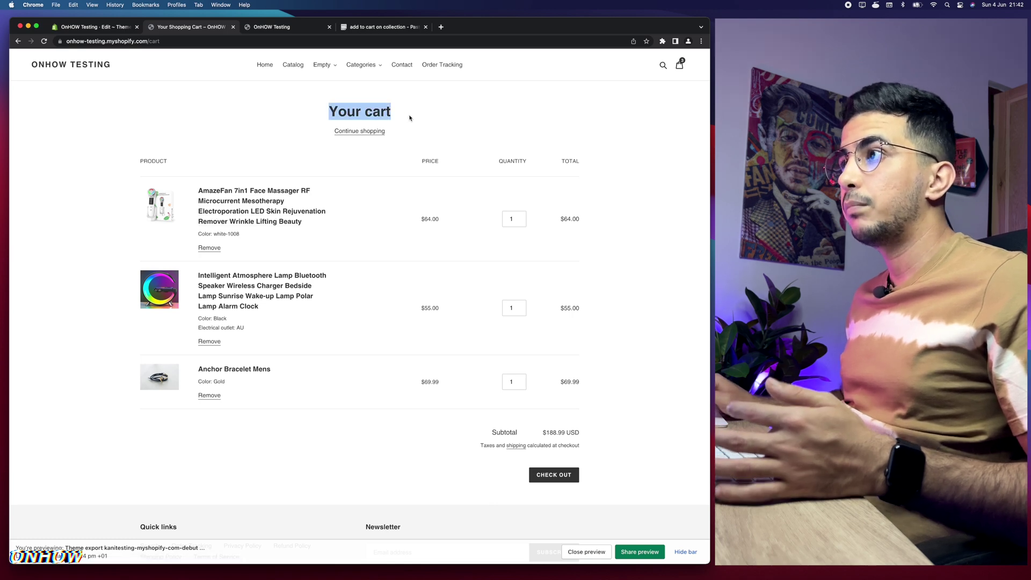